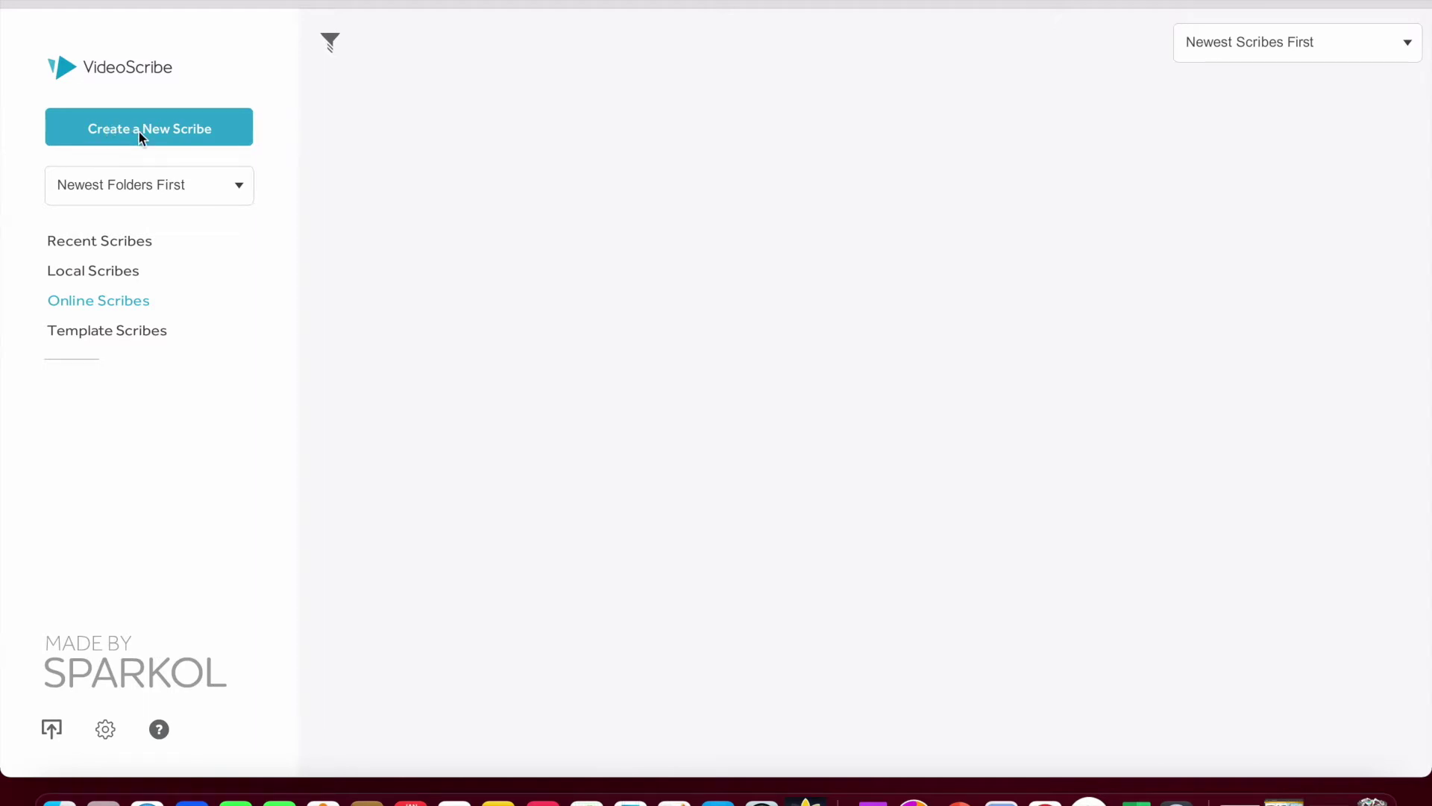
# Create a new scribe and add the green geometric-pattern image from the Backdrops (online) category.
pyautogui.click(139, 132)
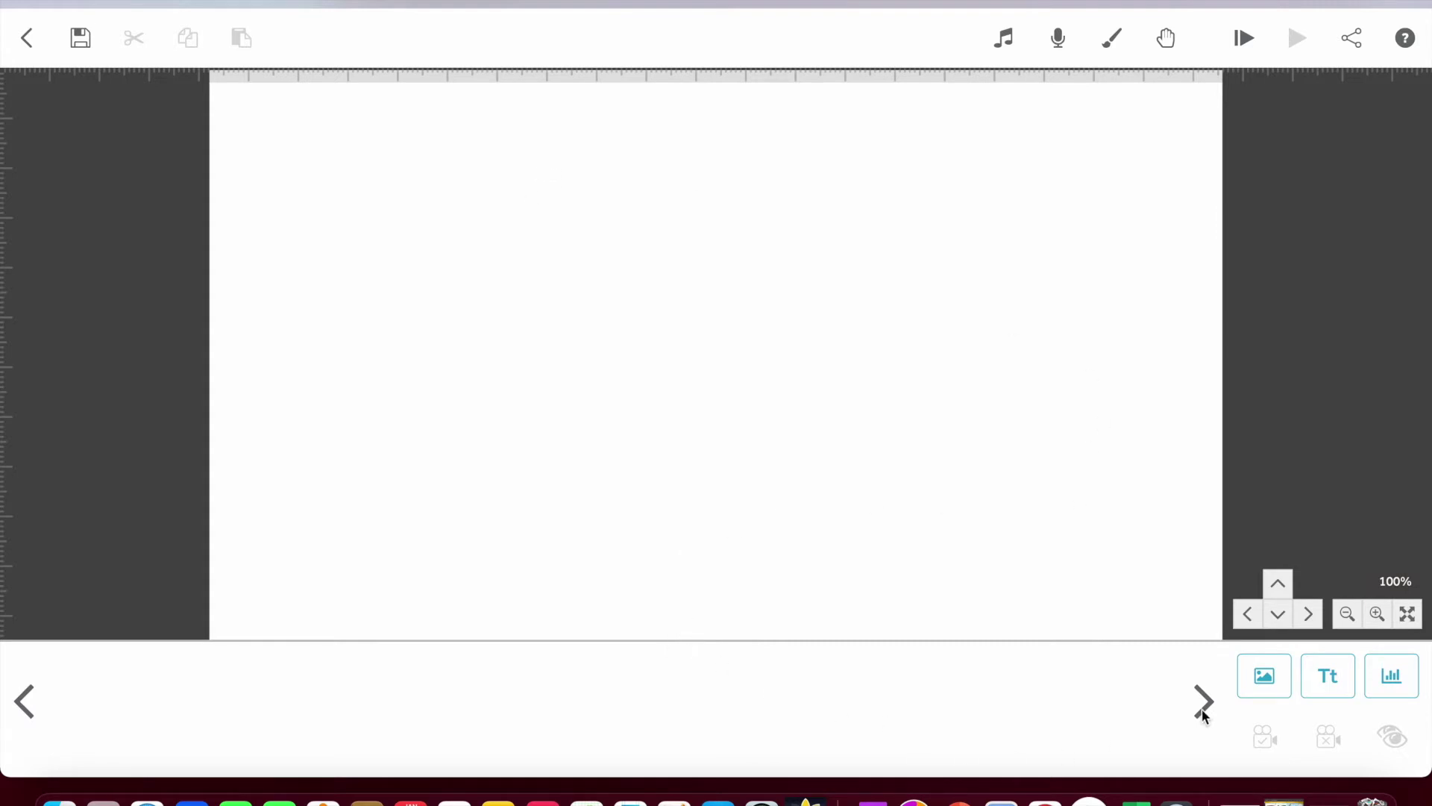
pyautogui.click(1258, 689)
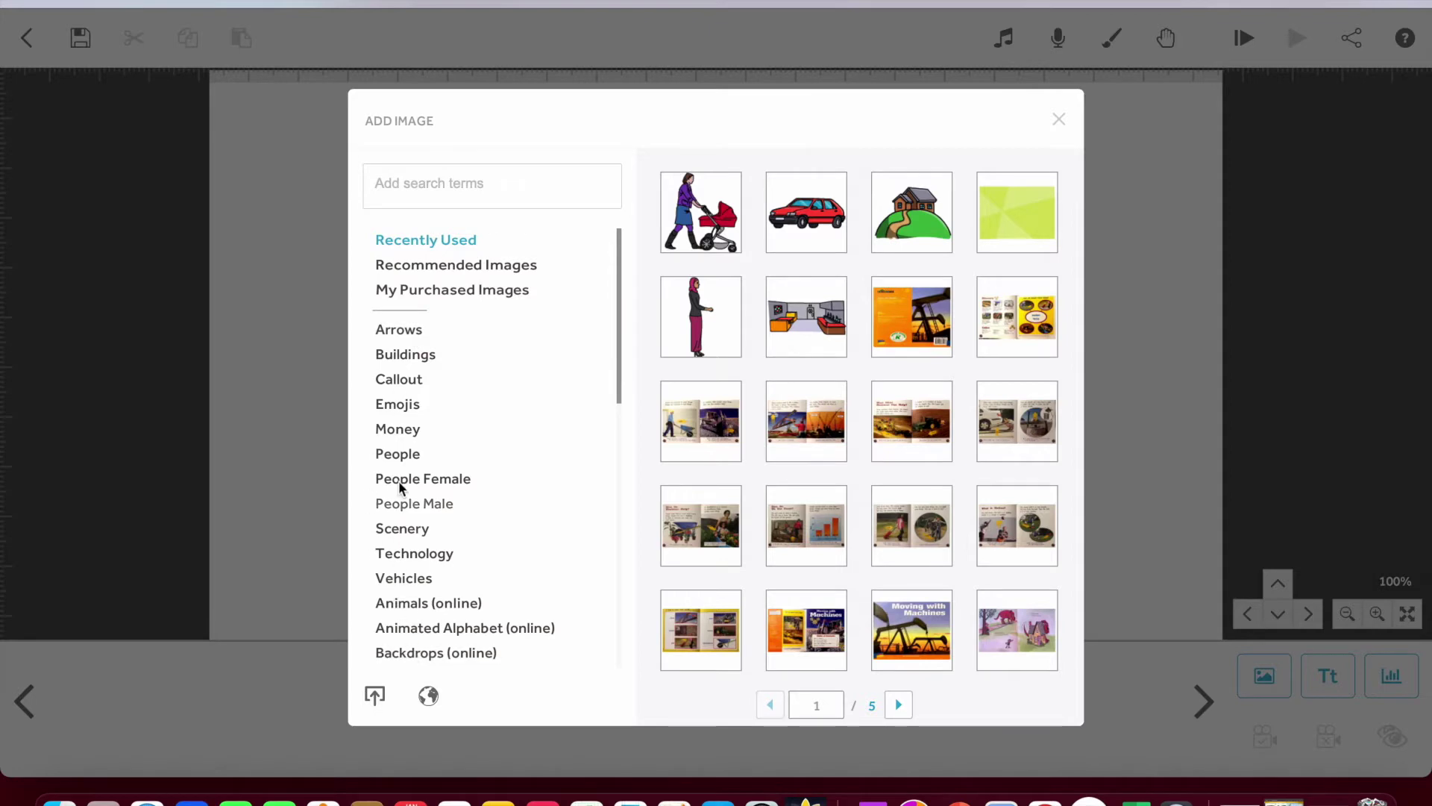
pyautogui.click(423, 654)
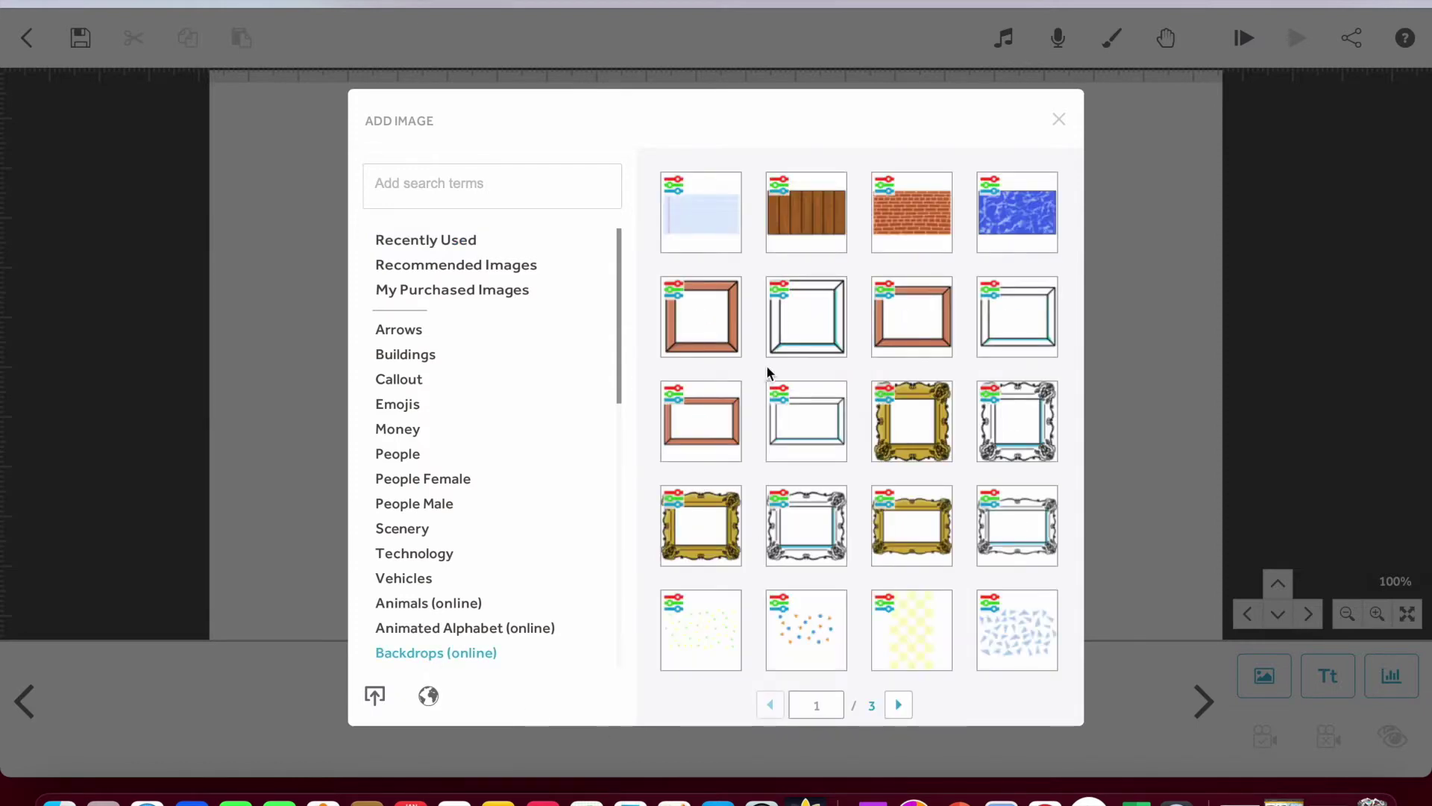
pyautogui.click(898, 708)
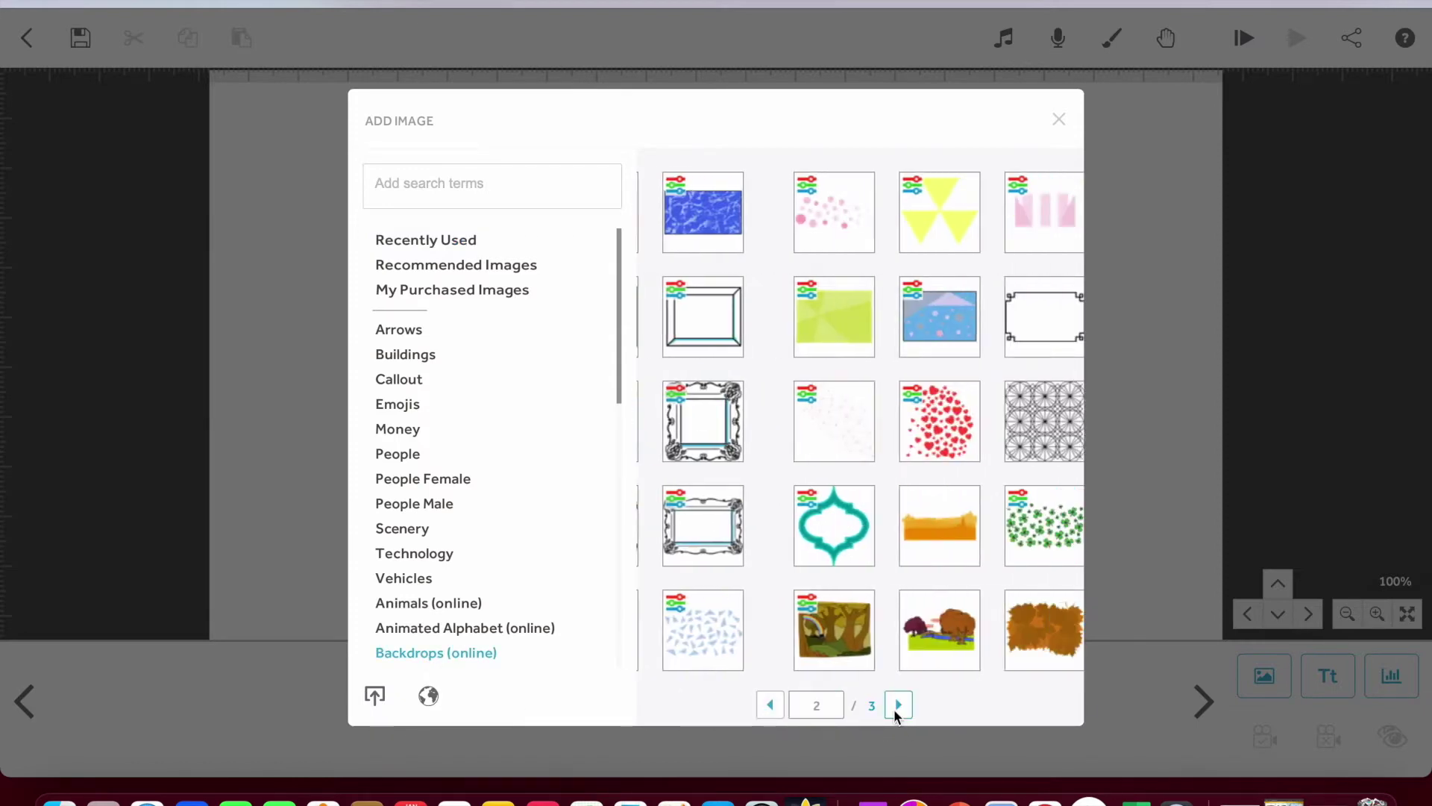
pyautogui.click(682, 334)
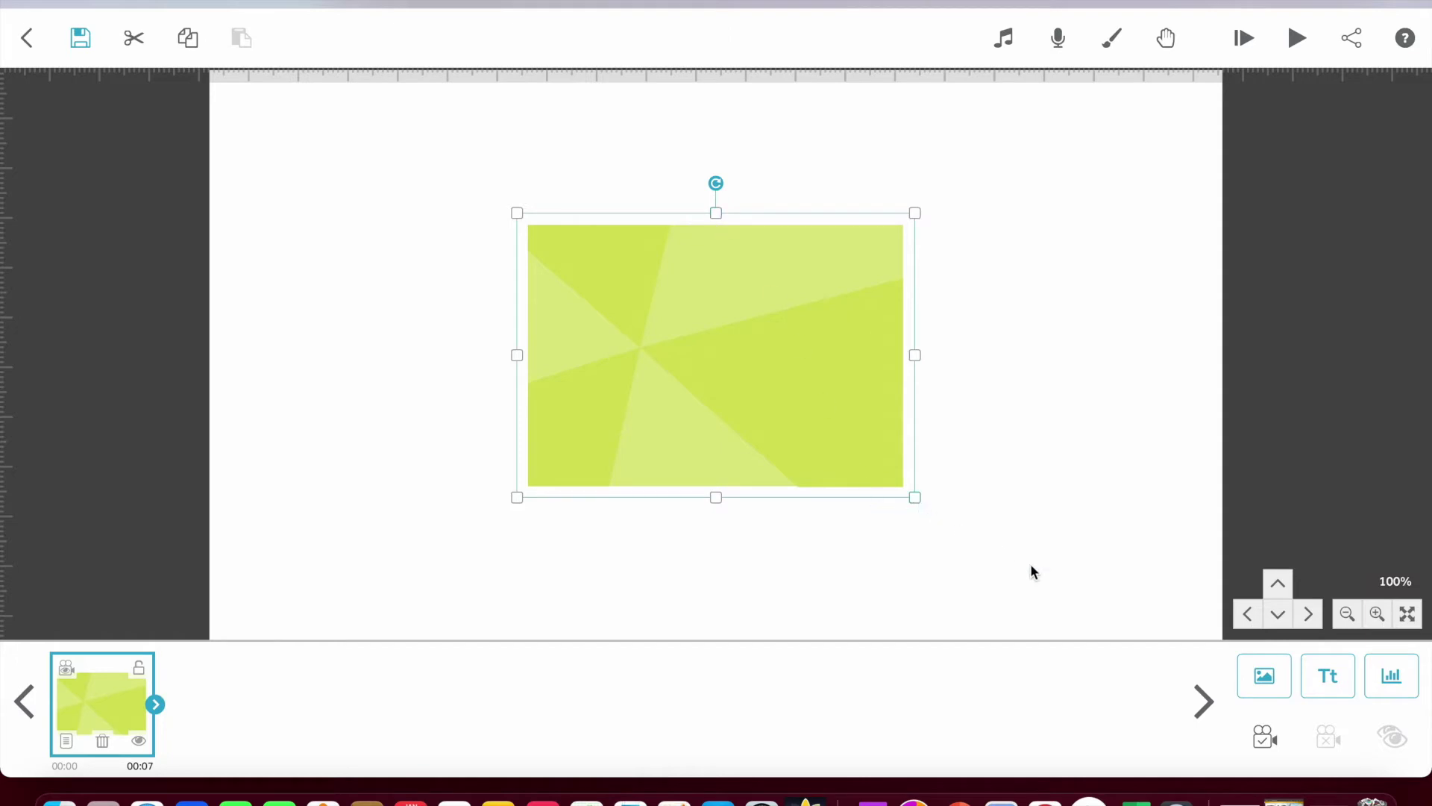
# Enlarge the green backdrop and zoom the canvas to 177% so that the backdrop fills it.
pyautogui.moveTo(917, 508); pyautogui.dragTo(1117, 612)
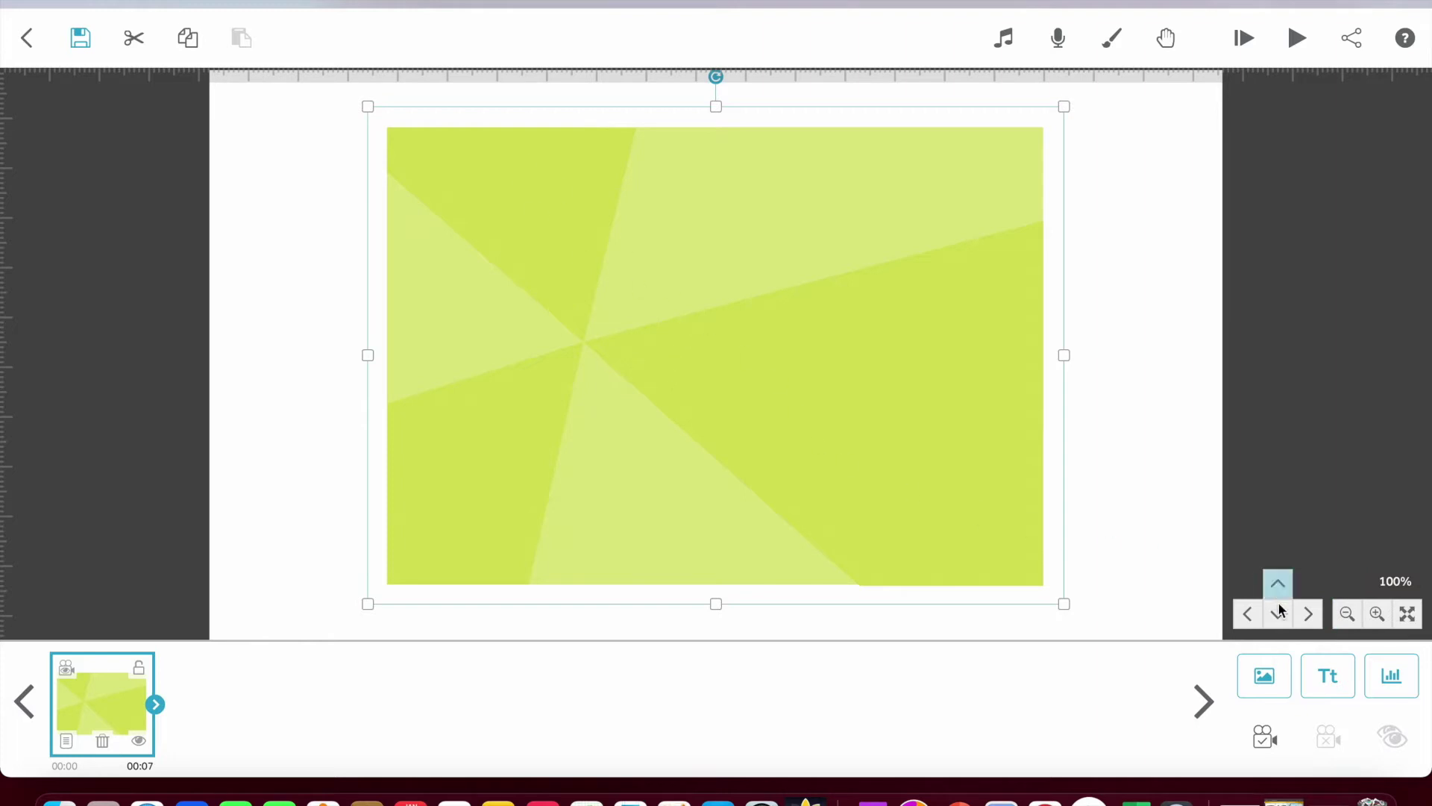
pyautogui.click(1379, 613)
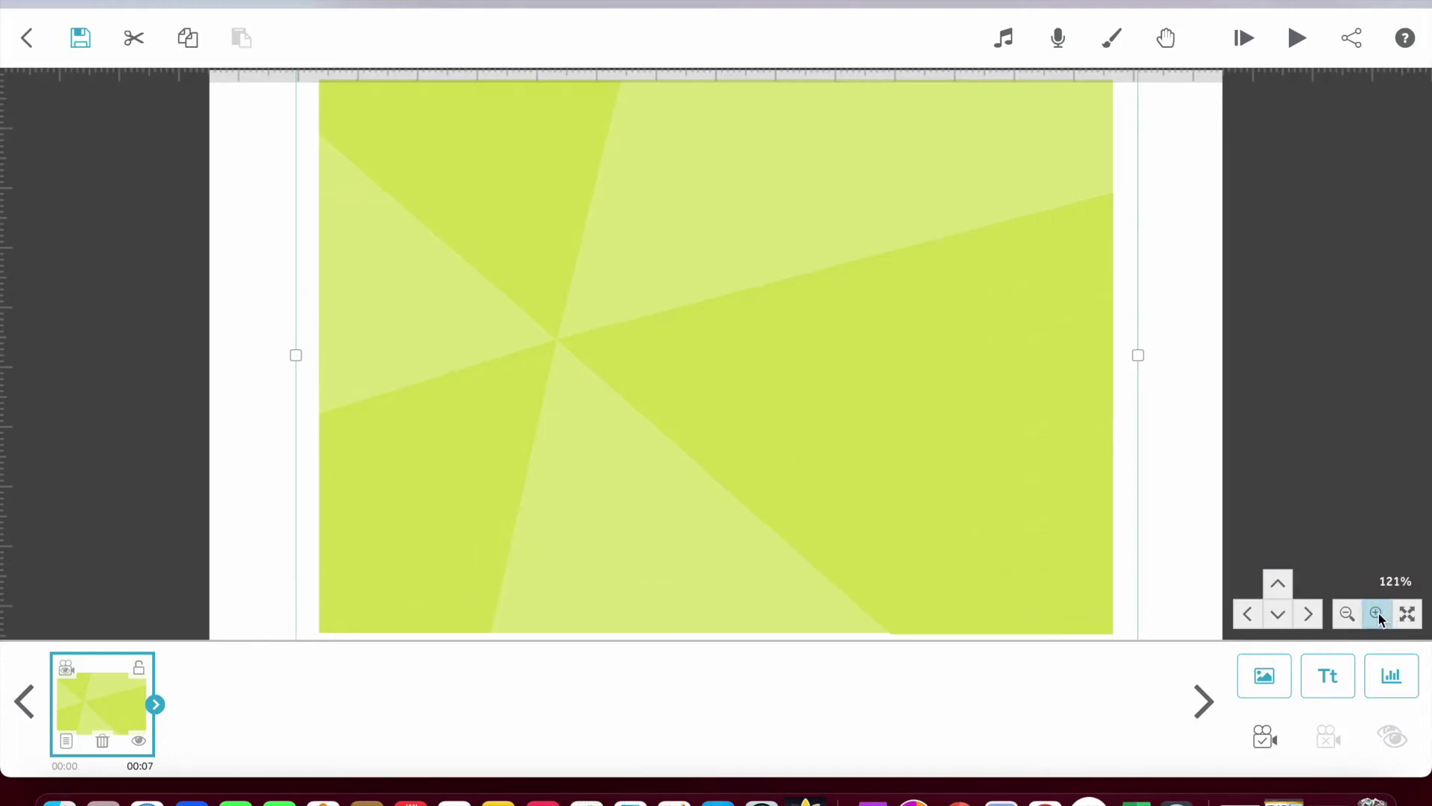
pyautogui.click(1379, 613)
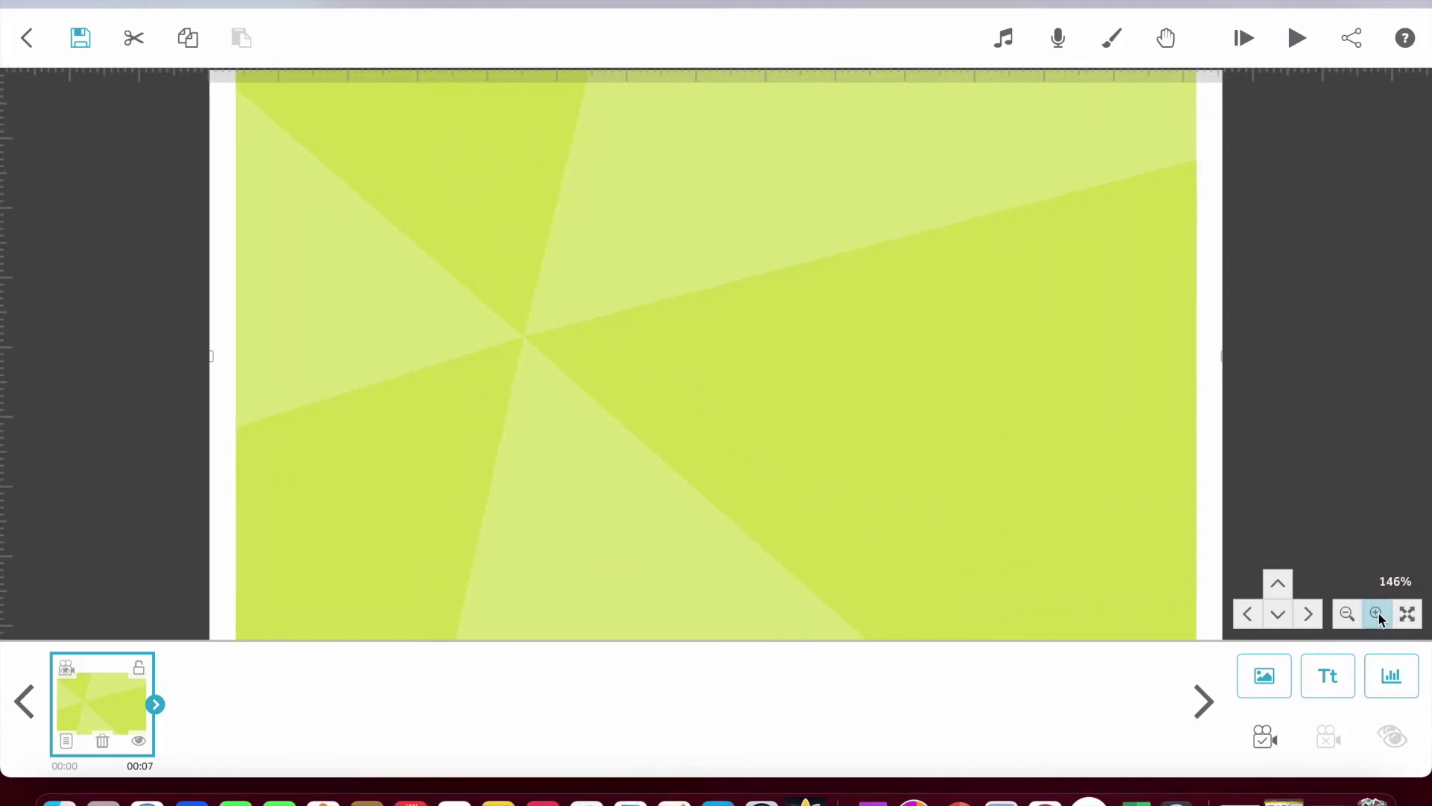
pyautogui.click(1378, 613)
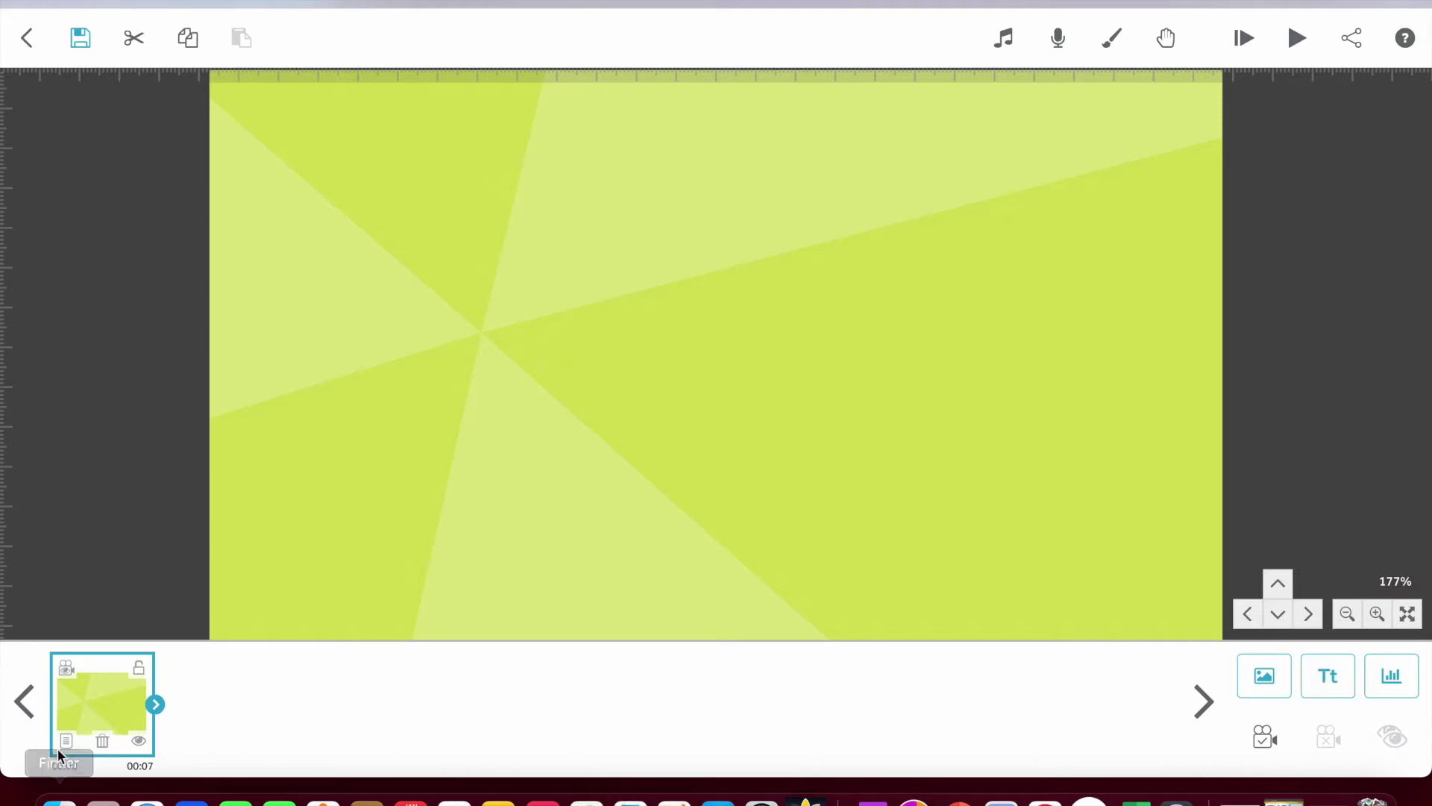
# Set the backdrop's animation to Move In with Animate, Pause and Transition times of 0 seconds.
pyautogui.rightClick(100, 689)
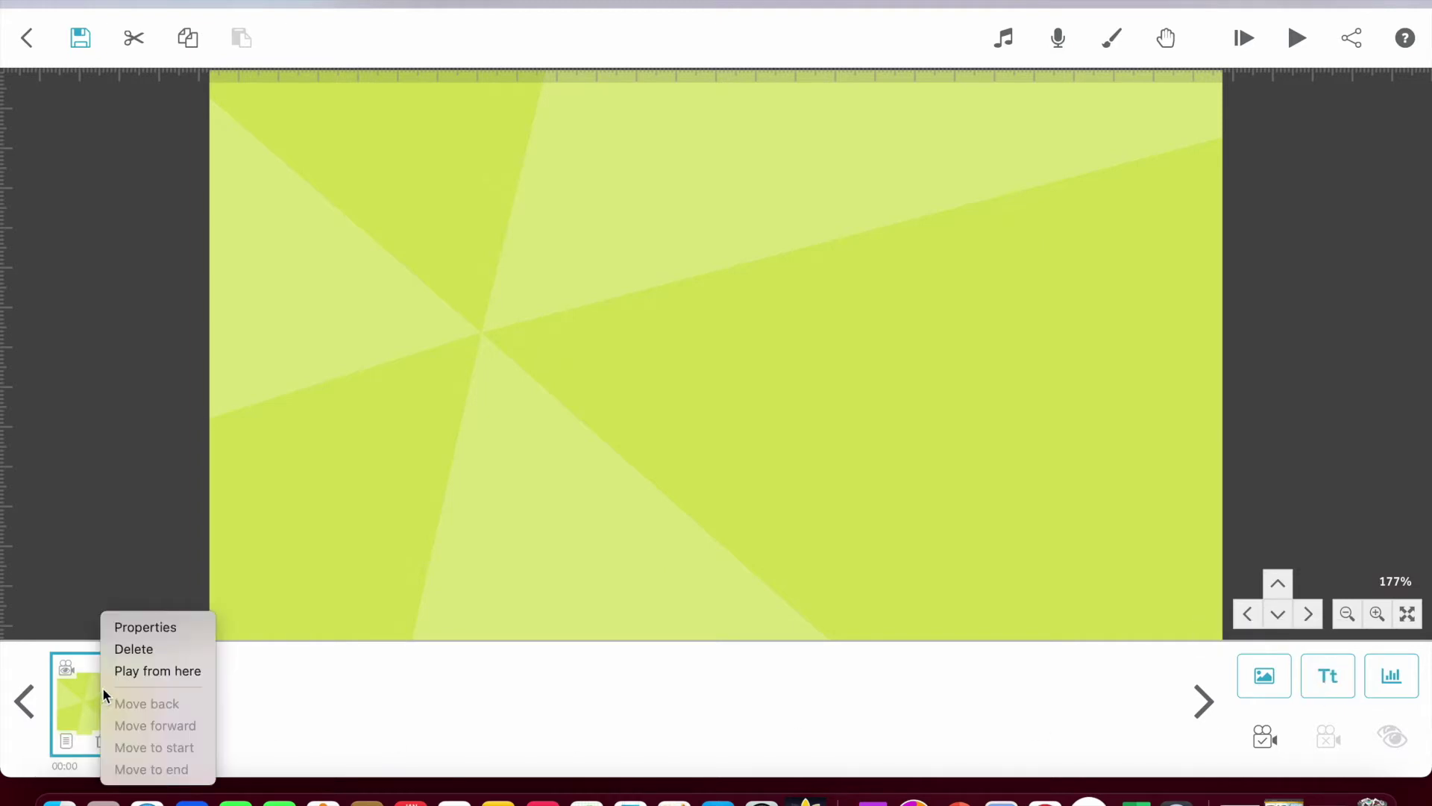
pyautogui.click(127, 629)
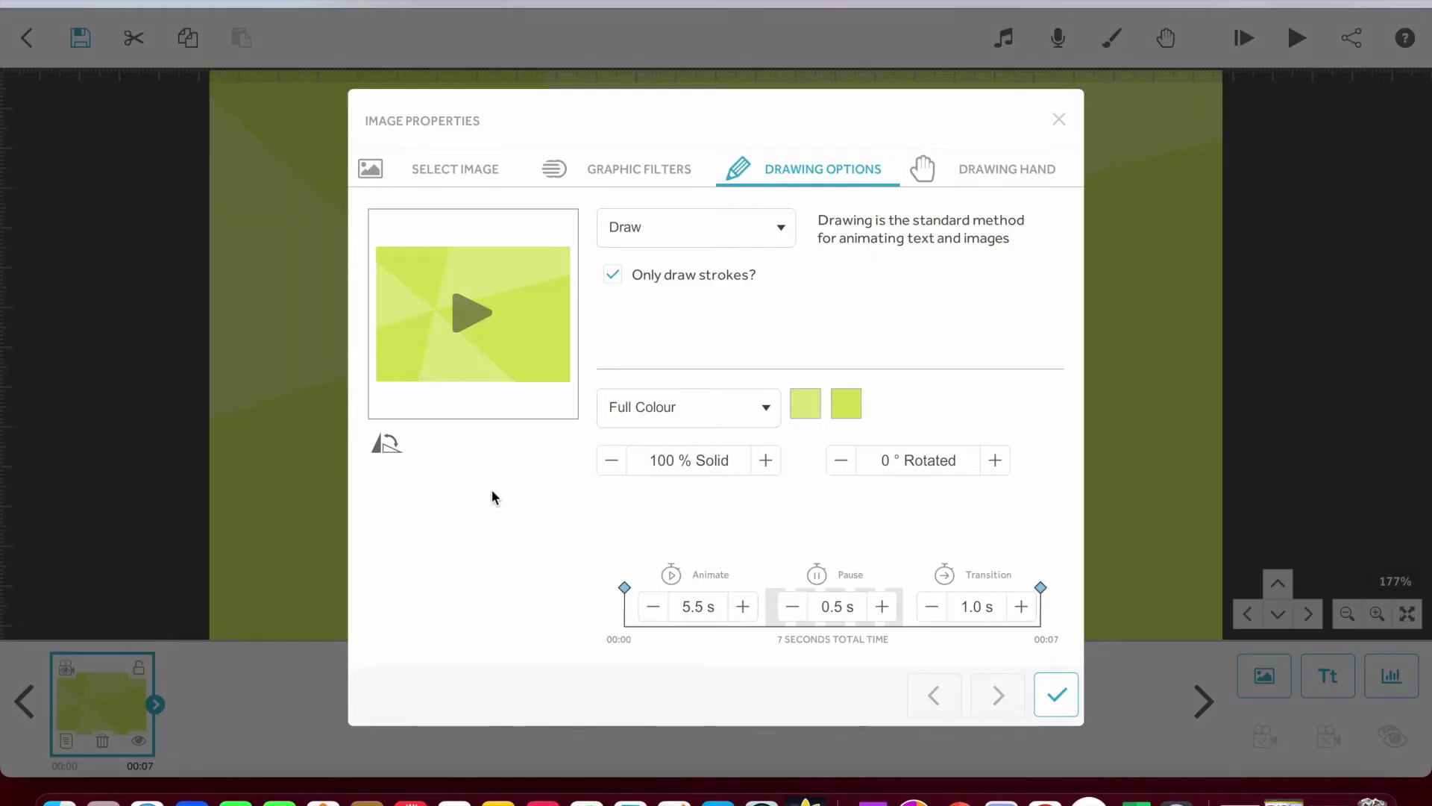
pyautogui.click(779, 232)
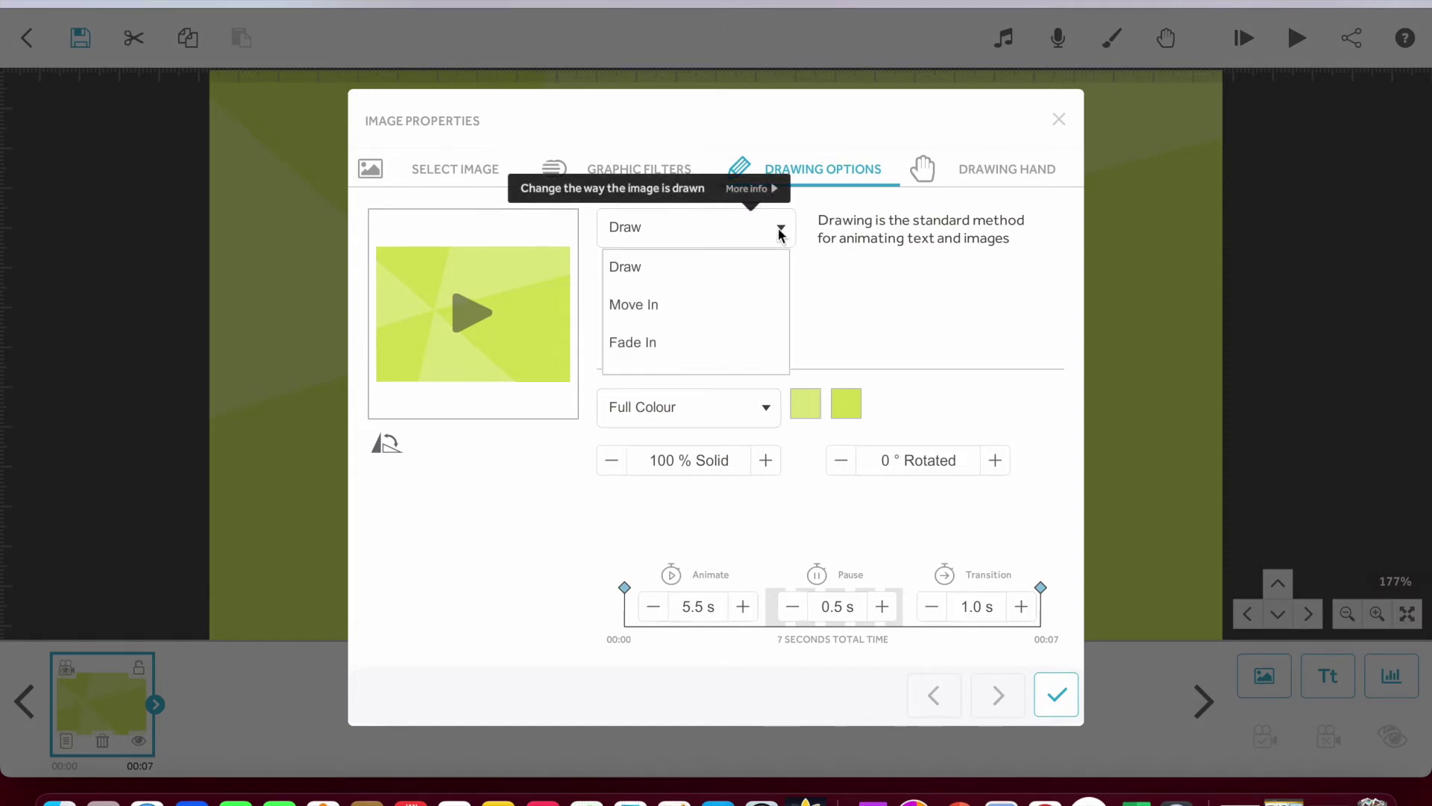
pyautogui.click(643, 312)
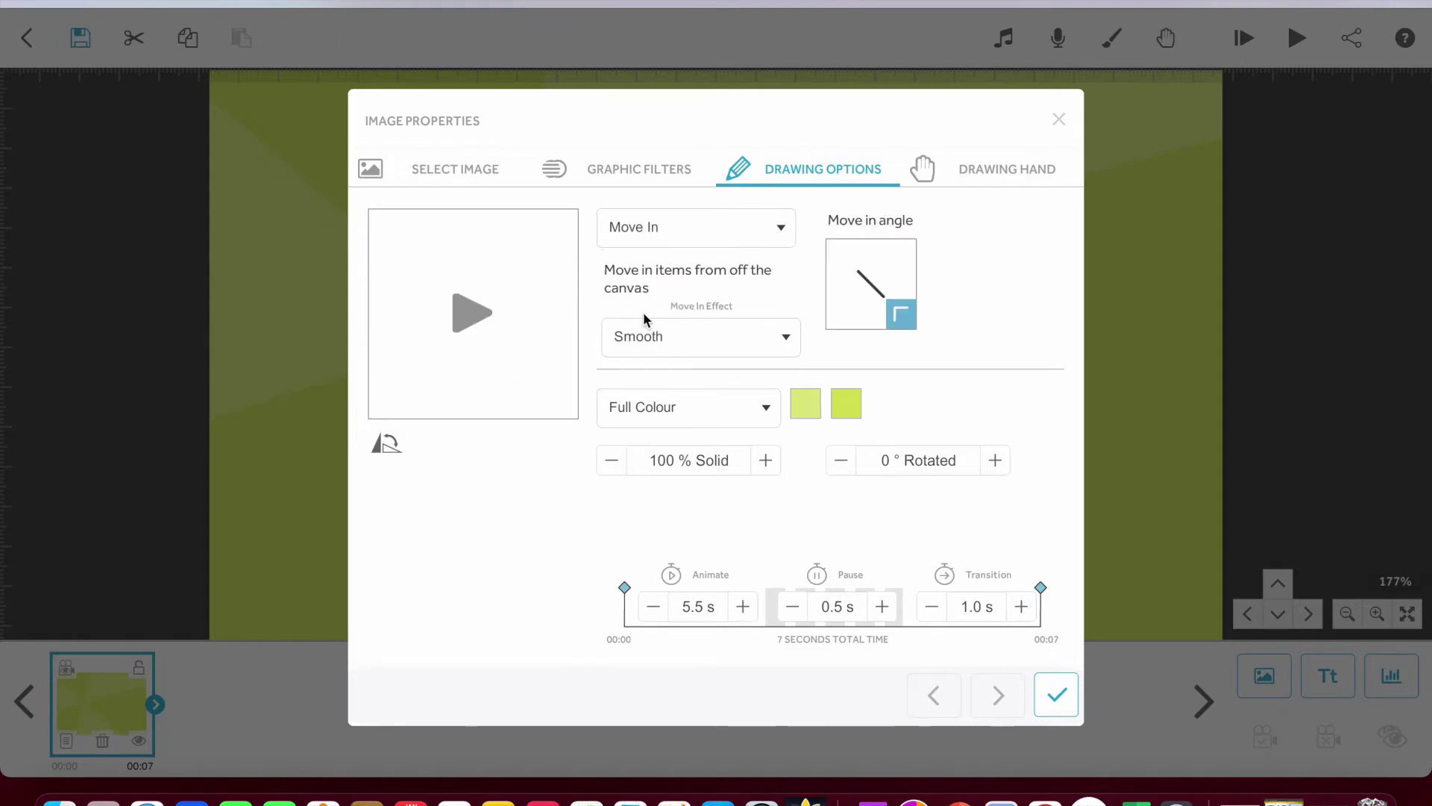
pyautogui.click(654, 607)
pyautogui.click(653, 607)
pyautogui.click(653, 607)
pyautogui.click(653, 607)
pyautogui.click(653, 607)
pyautogui.click(791, 607)
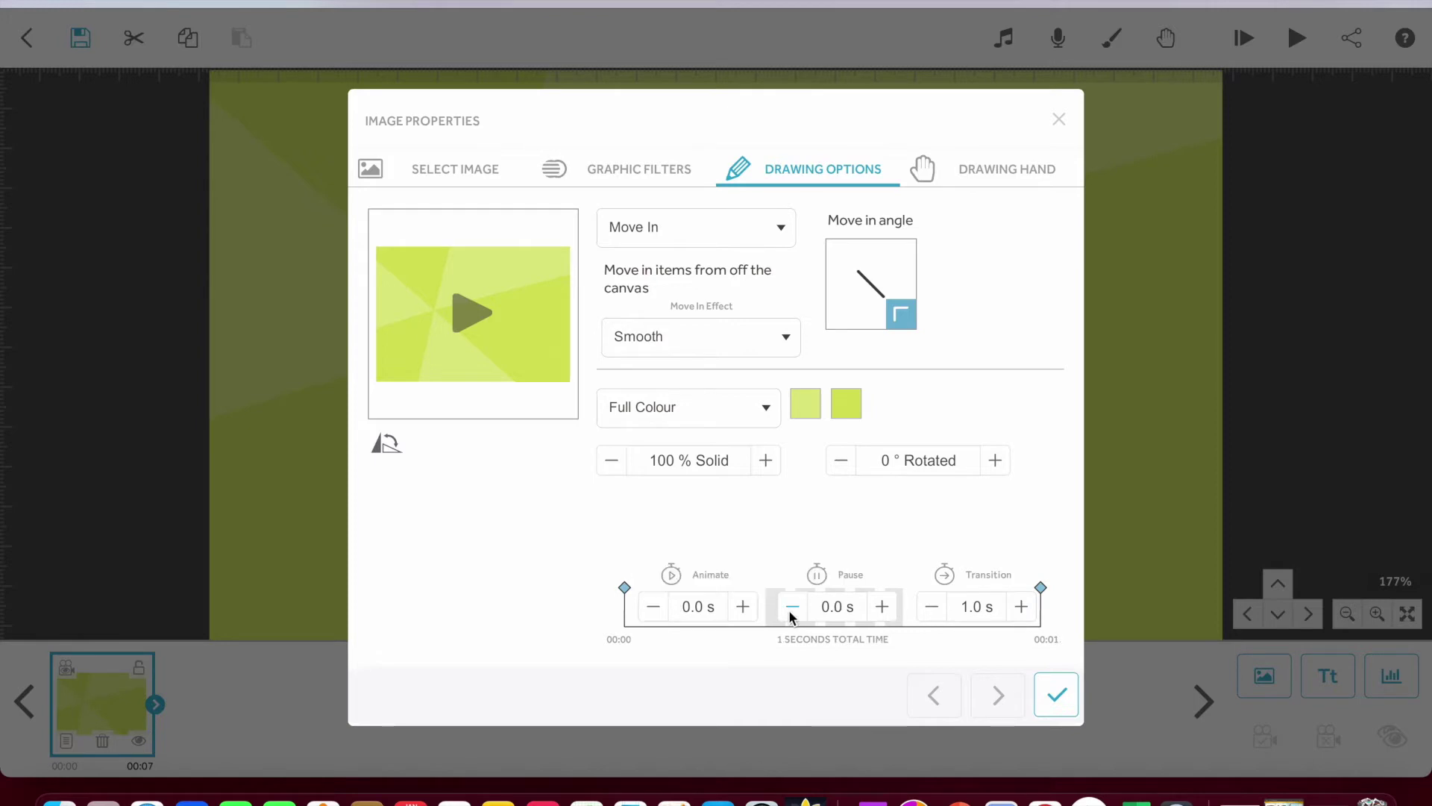
pyautogui.click(937, 616)
pyautogui.click(935, 615)
# Pick the hand with the blue pencil in the backdrop's drawing hand options and set its camera to the current position.
pyautogui.click(978, 172)
pyautogui.click(992, 525)
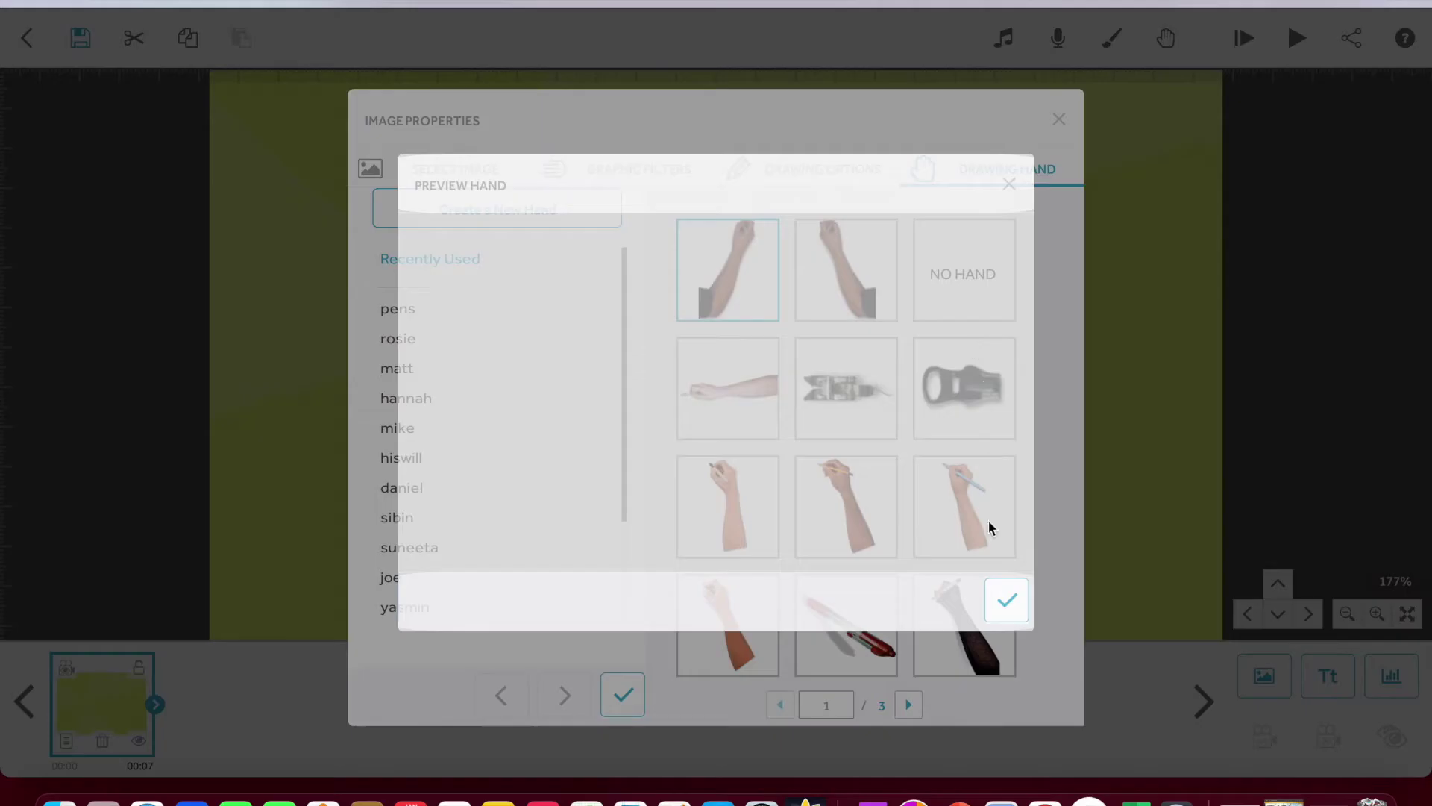
pyautogui.click(1020, 605)
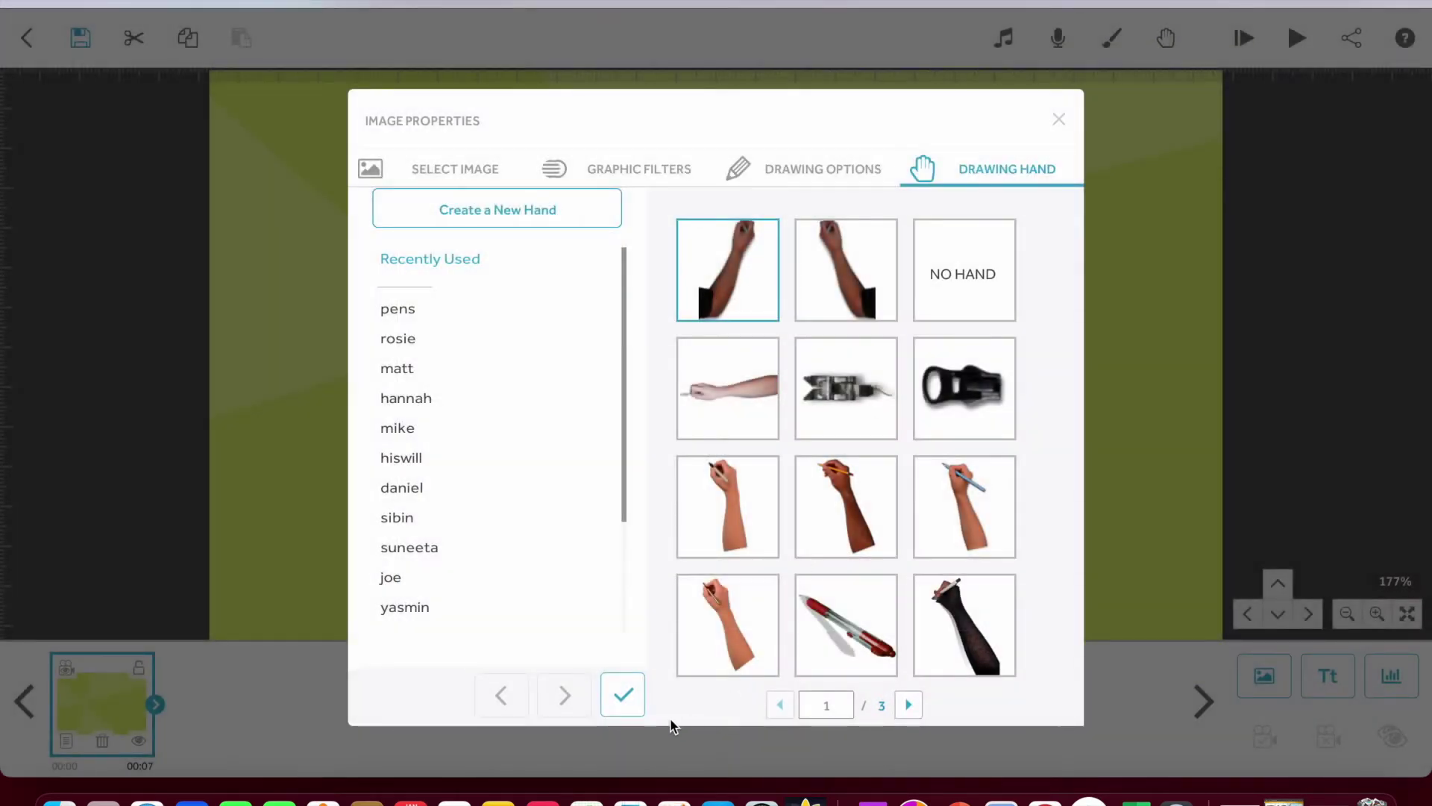
pyautogui.click(633, 709)
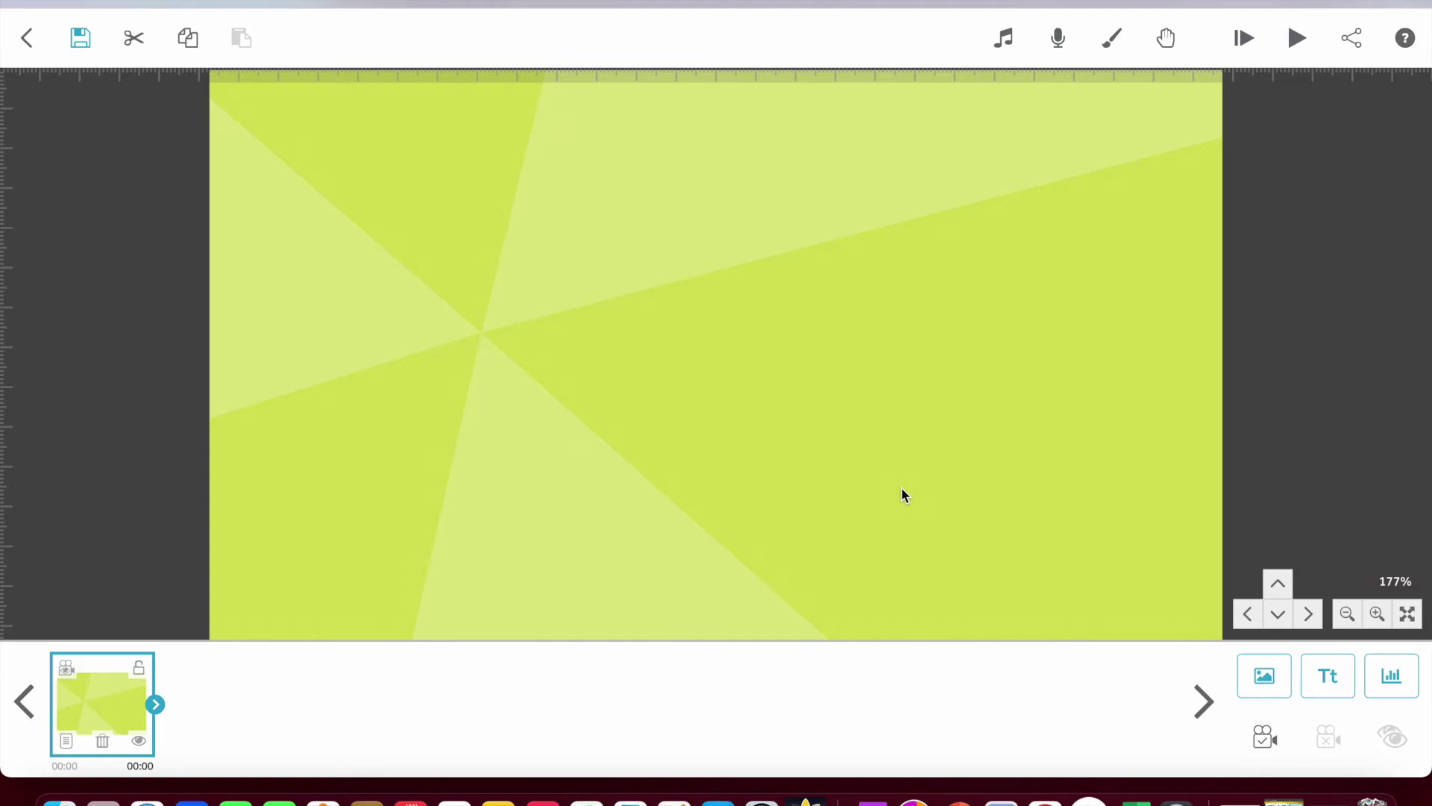
pyautogui.click(1267, 741)
# Add a text element reading "Zooming option" in Londrina Solid Regular.
pyautogui.click(1319, 680)
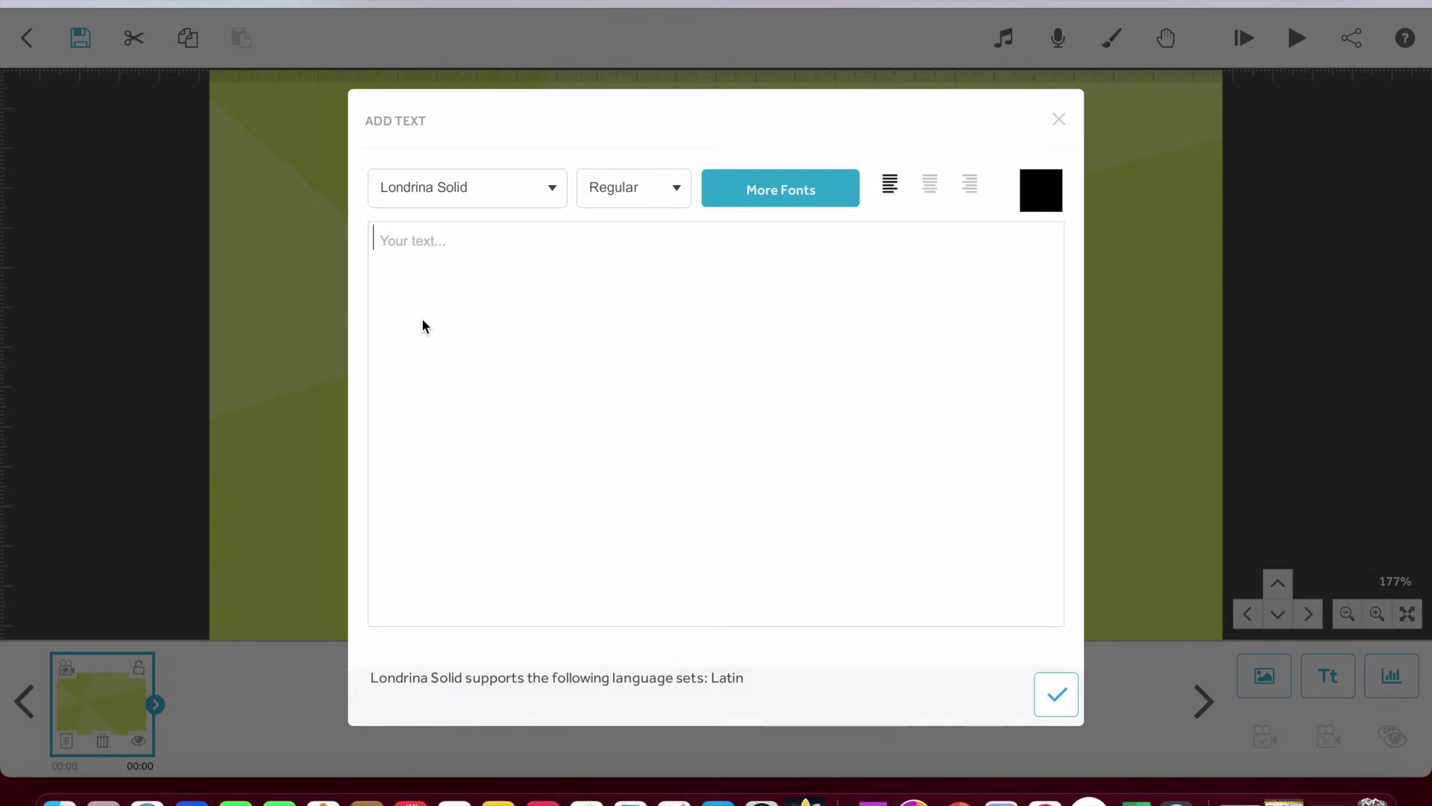
pyautogui.write('z')
pyautogui.write('oomin')
pyautogui.write('g')
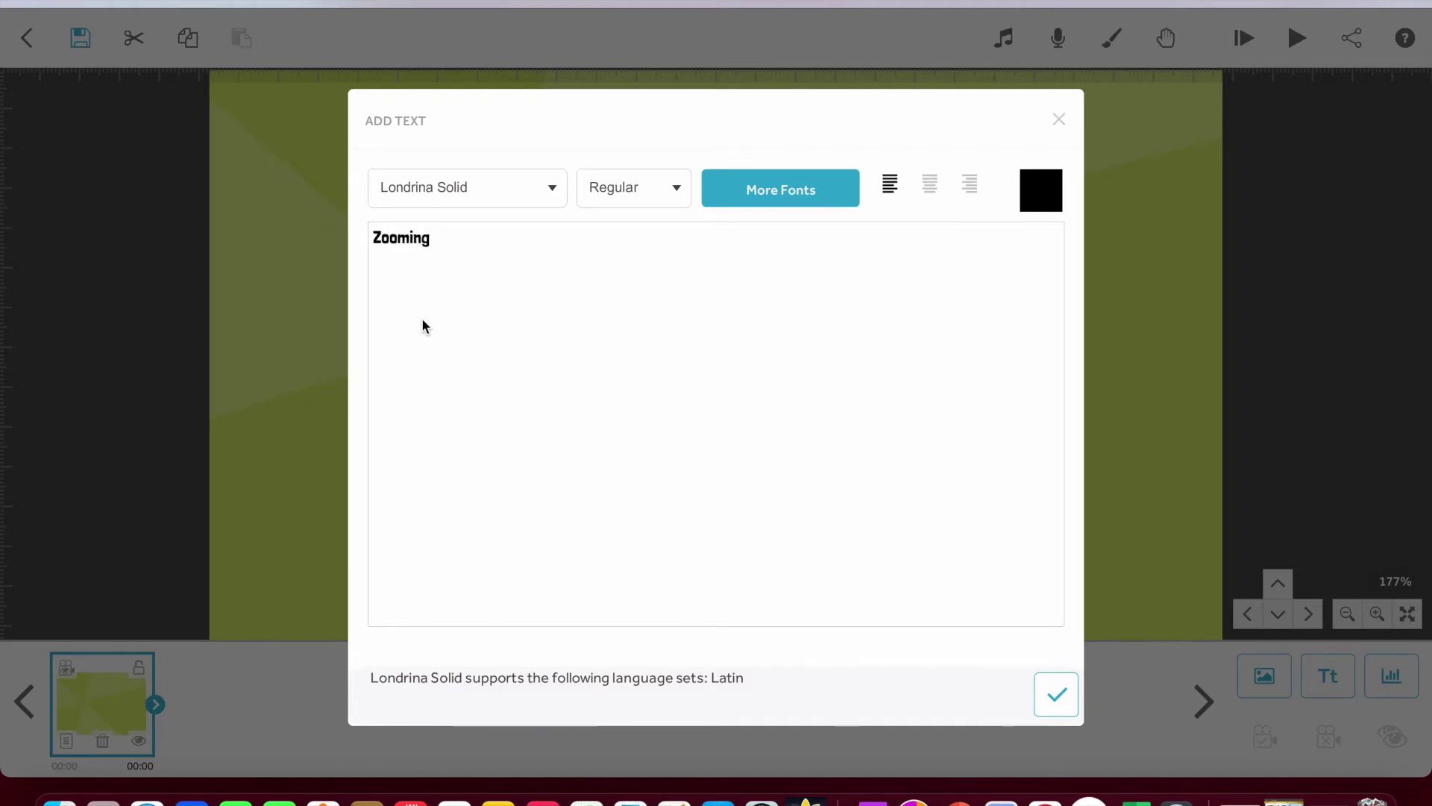
pyautogui.write(' option')
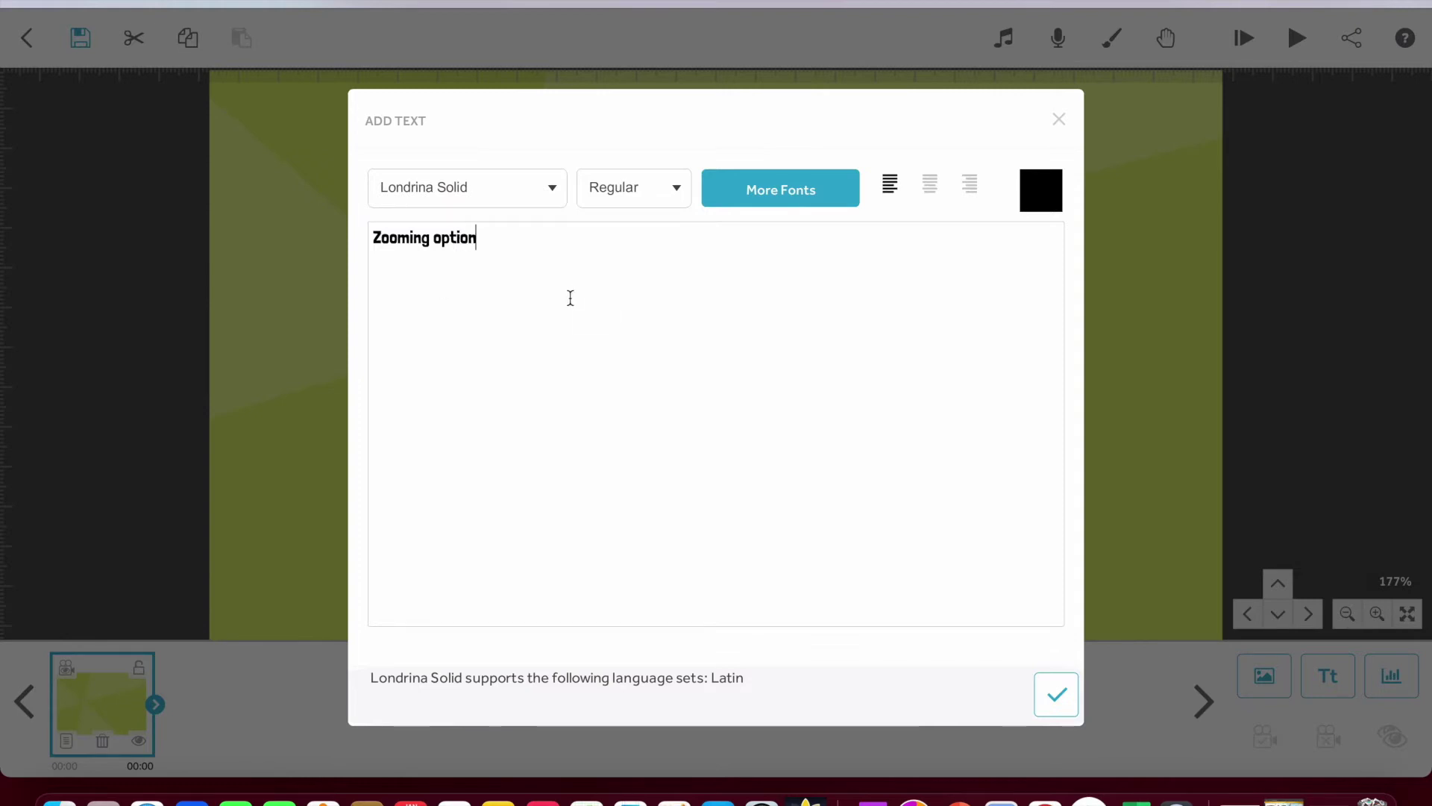
pyautogui.click(1054, 694)
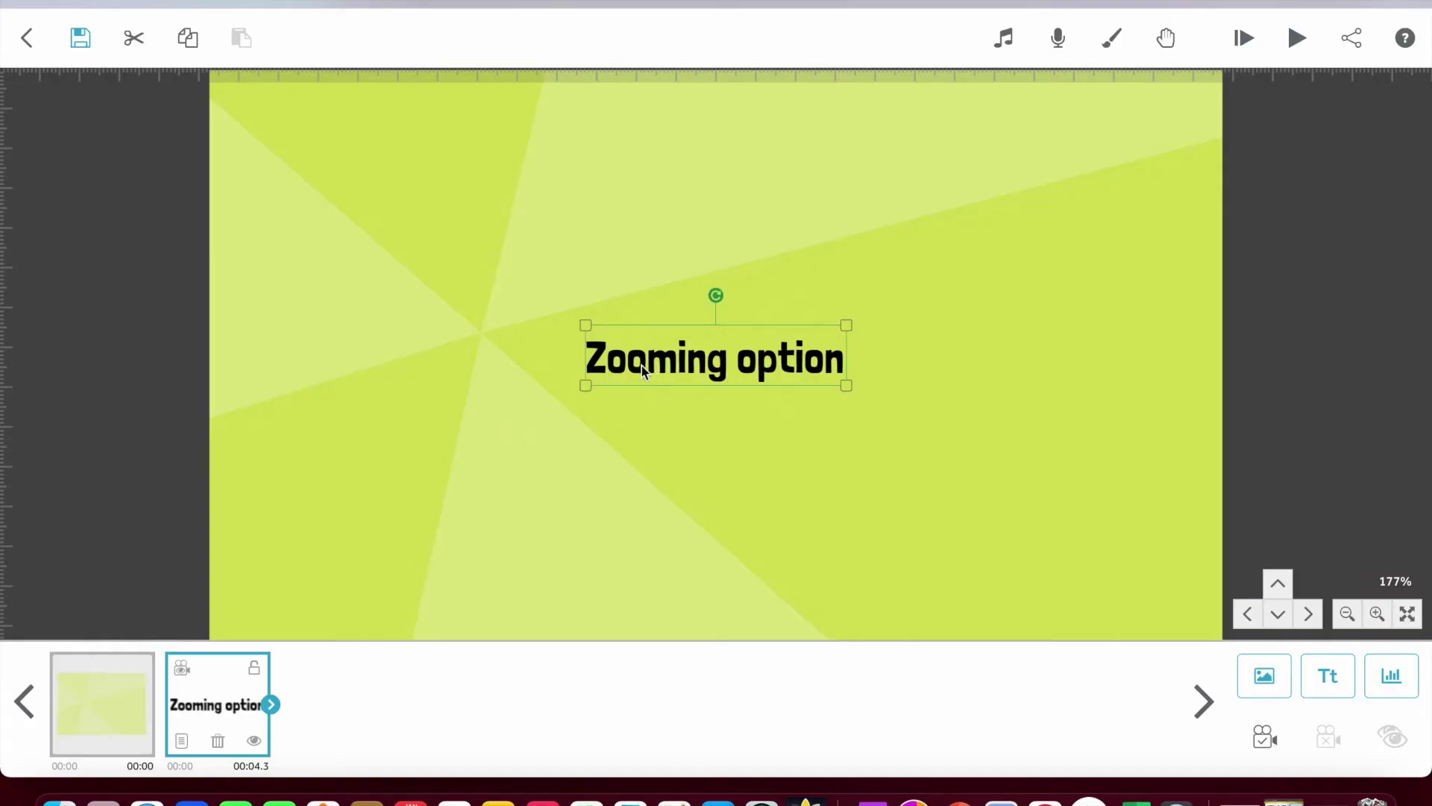
# Enlarge the "Zooming option" text on the right part of the backdrop and set its camera to the current position.
pyautogui.moveTo(646, 369); pyautogui.dragTo(748, 403)
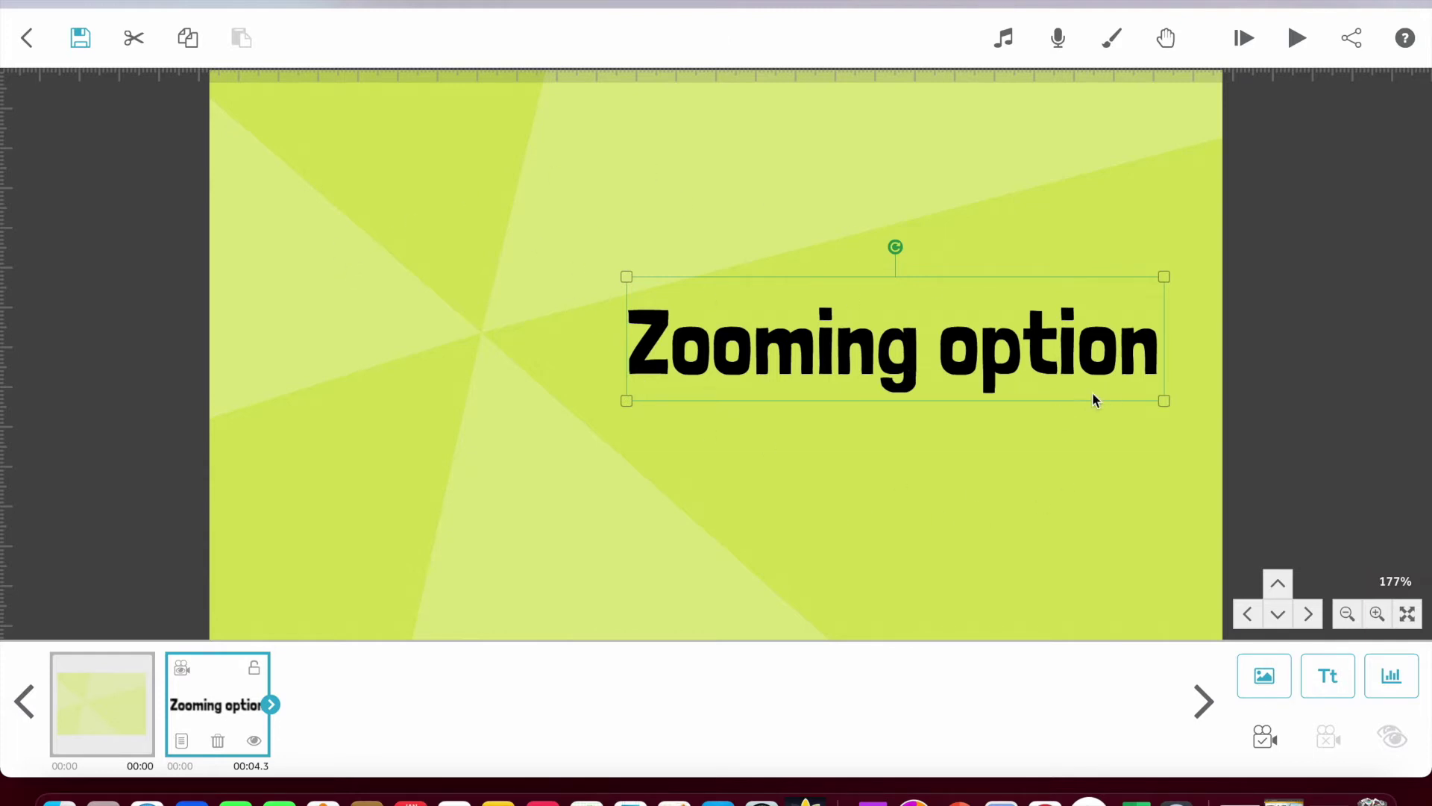
pyautogui.click(1266, 738)
# Review the drawing options and drawing hand settings of the "Zooming option" text.
pyautogui.rightClick(205, 677)
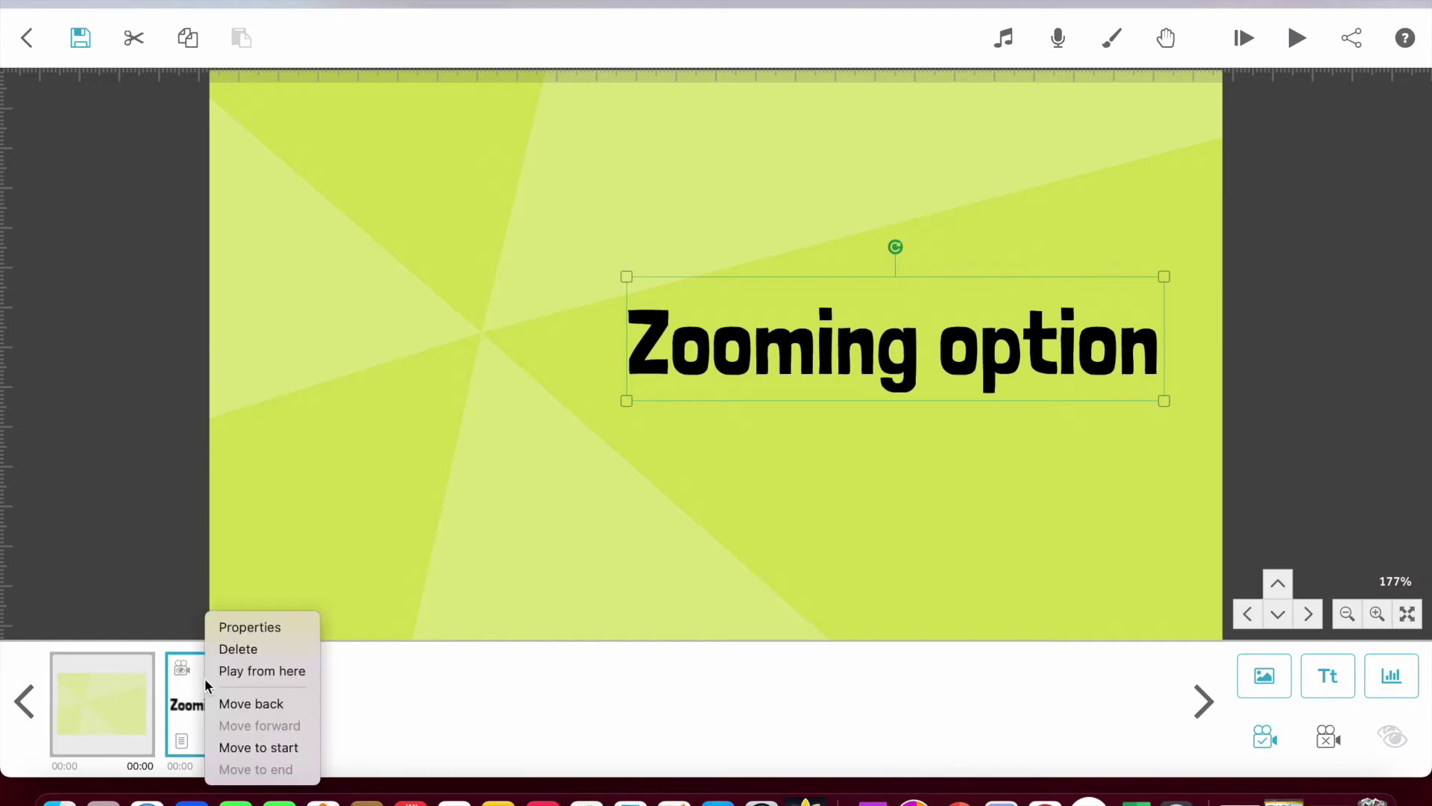
pyautogui.click(234, 629)
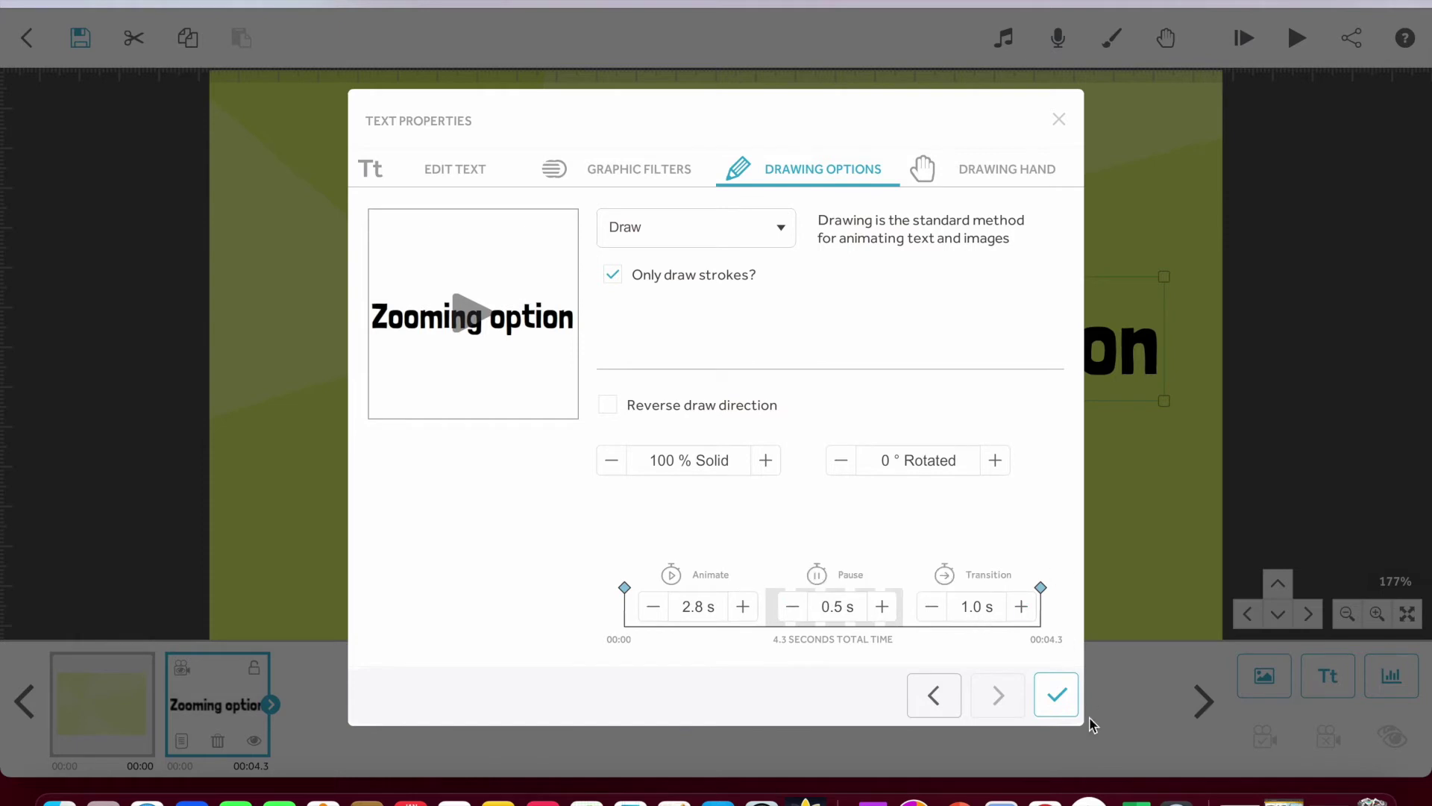
pyautogui.click(1004, 173)
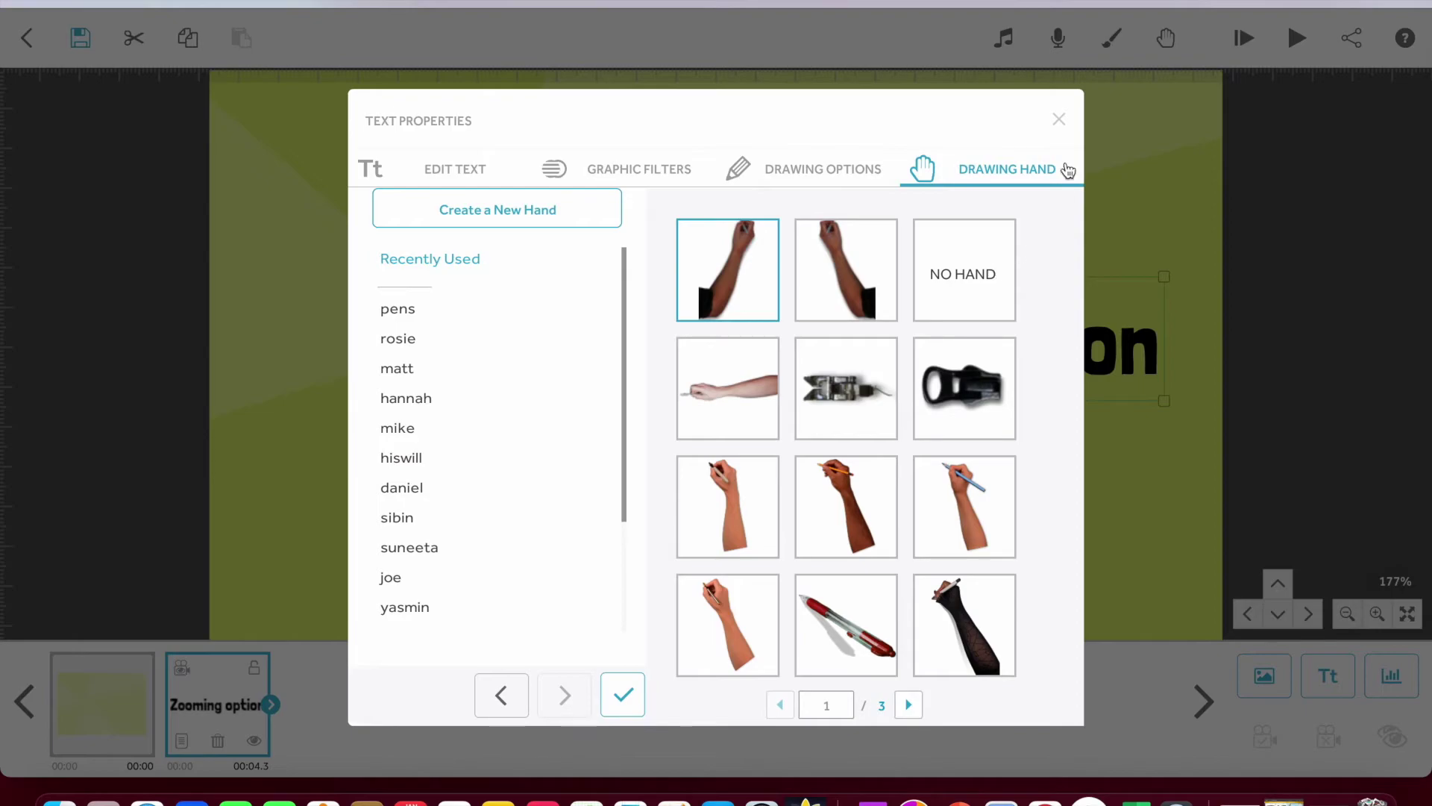
pyautogui.click(632, 687)
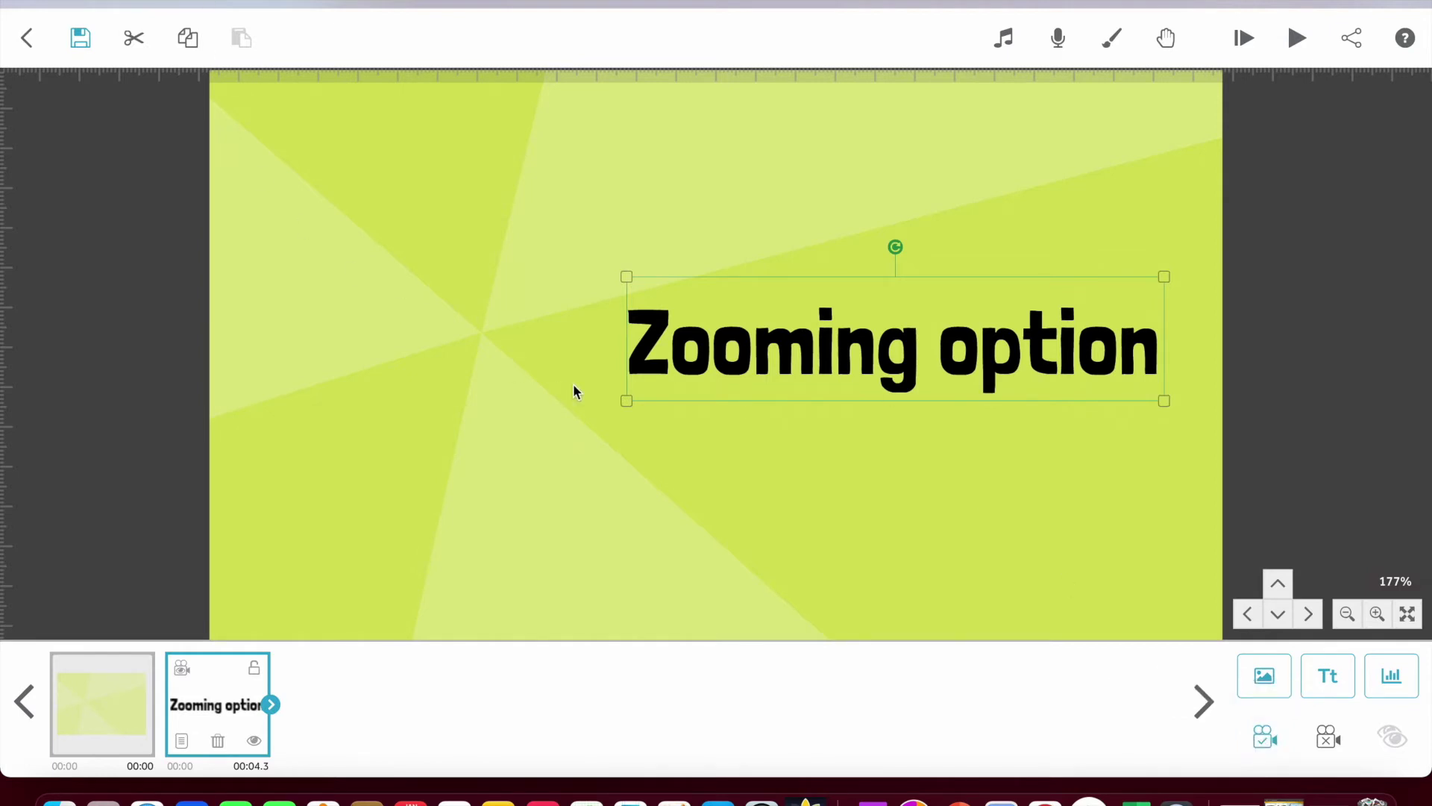
# Add the recently used image of a house on a green hill and enlarge it on the canvas.
pyautogui.click(1253, 680)
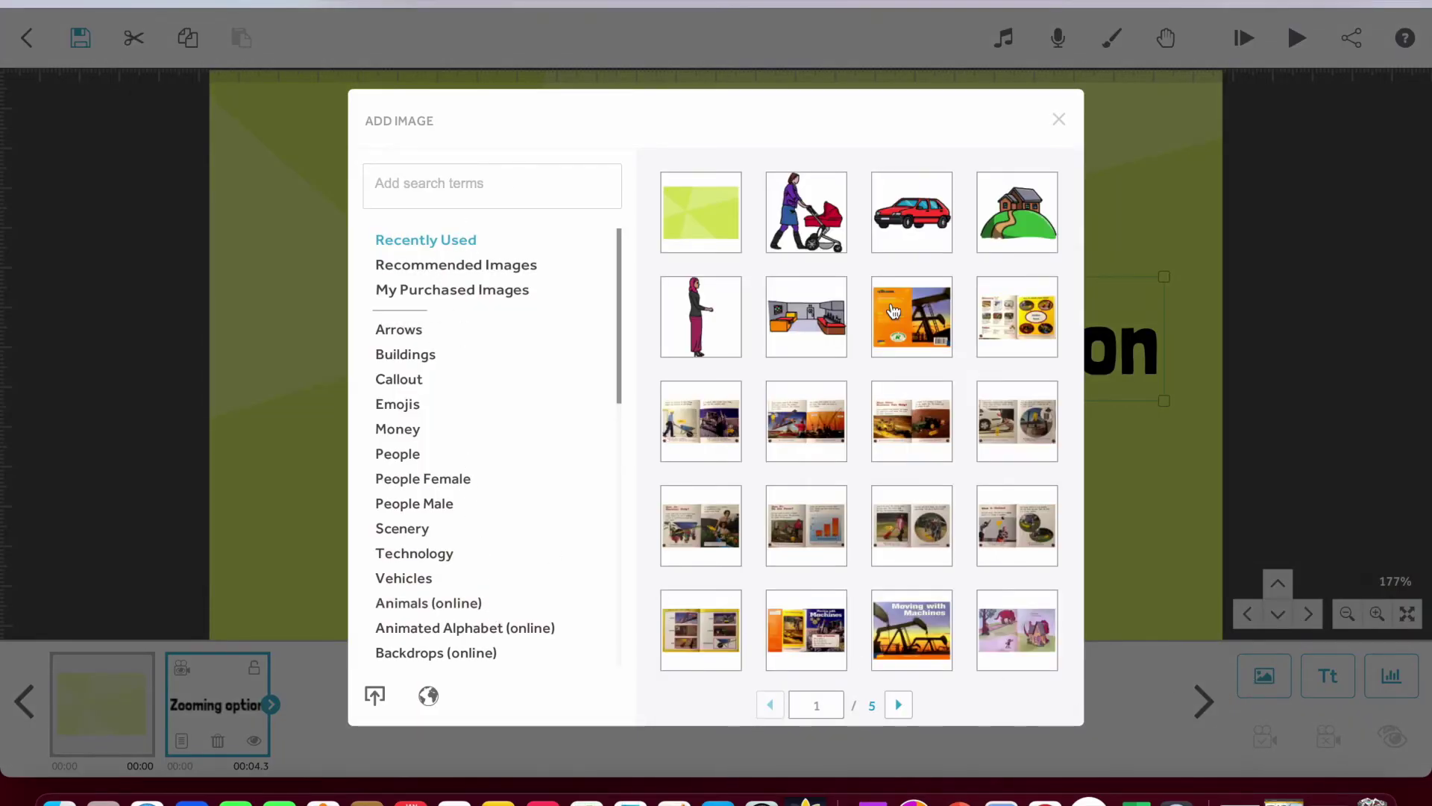
pyautogui.click(1032, 220)
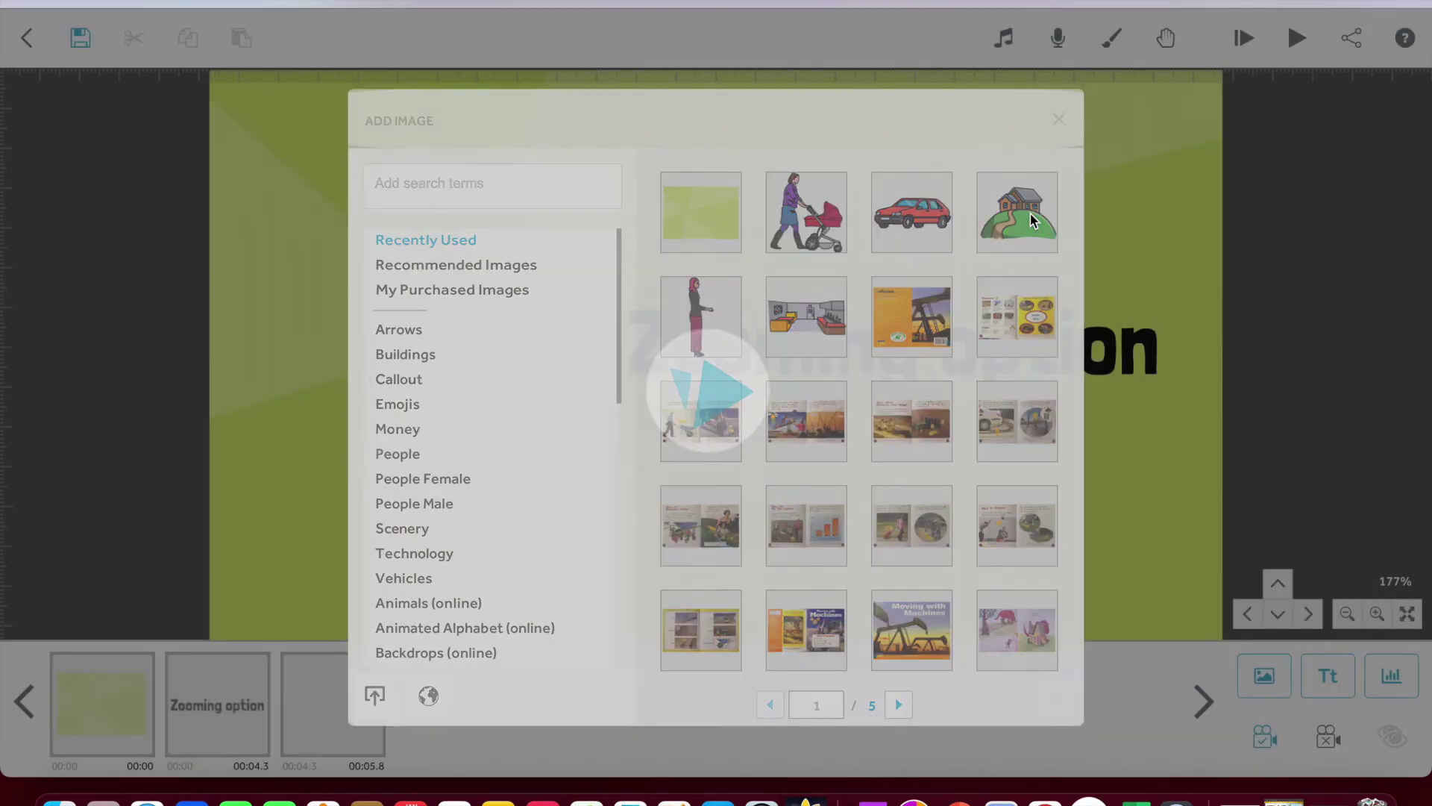
pyautogui.moveTo(713, 346)
pyautogui.mouseDown()
pyautogui.moveTo(711, 610)
pyautogui.moveTo(692, 697)
pyautogui.moveTo(703, 347)
pyautogui.mouseUp()
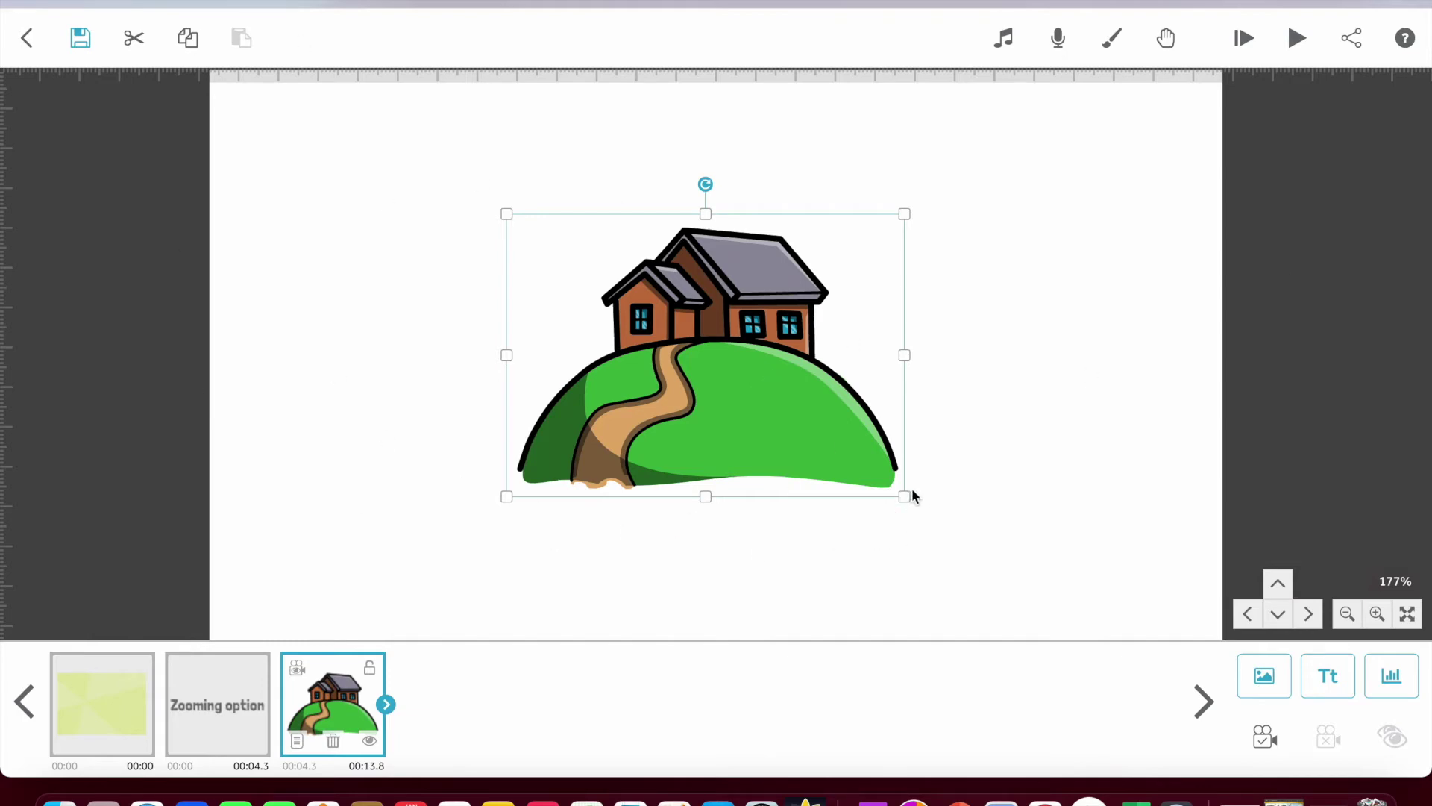
pyautogui.moveTo(905, 502); pyautogui.dragTo(1140, 576)
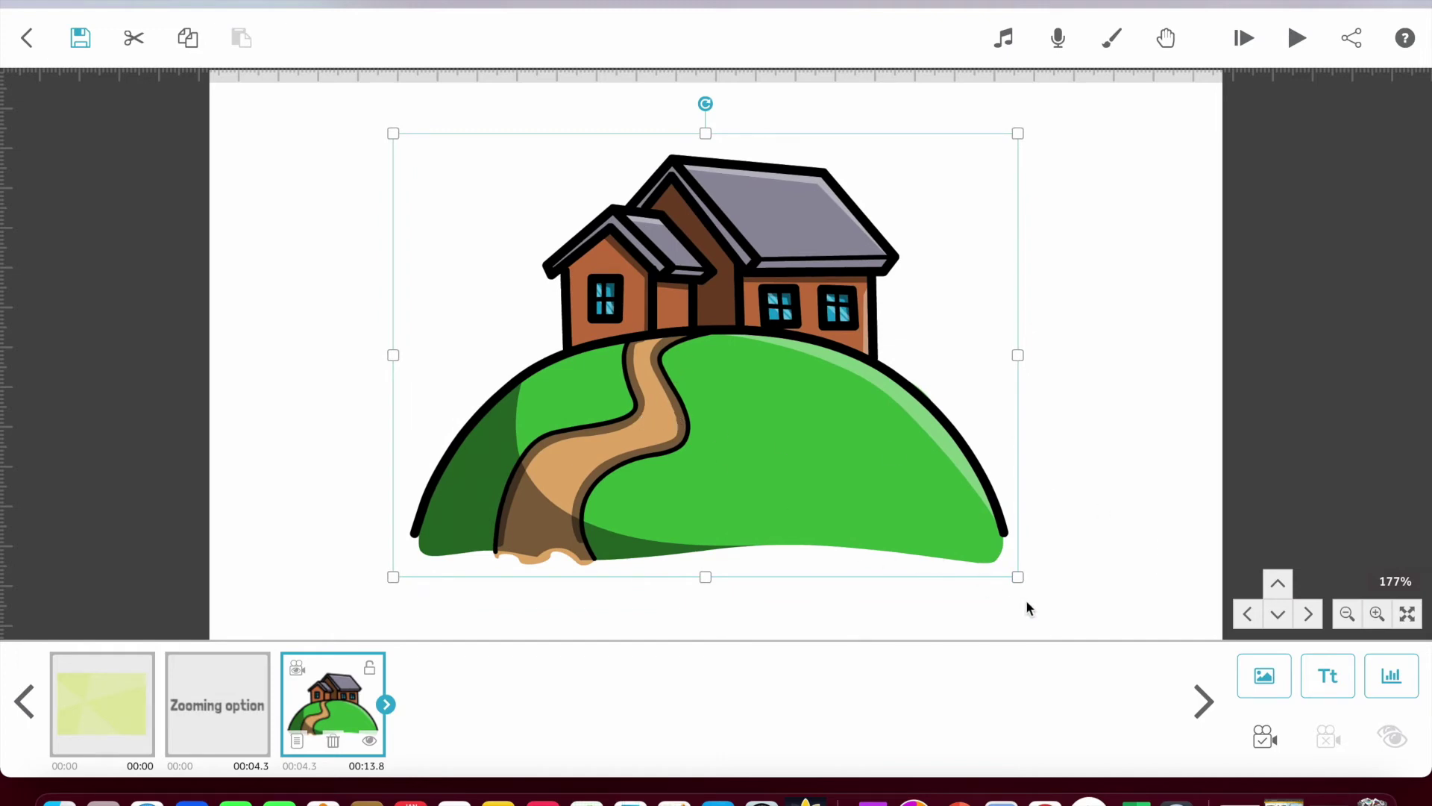
# Zoom in to 259% on the house image and set its camera to the current position.
pyautogui.click(1377, 616)
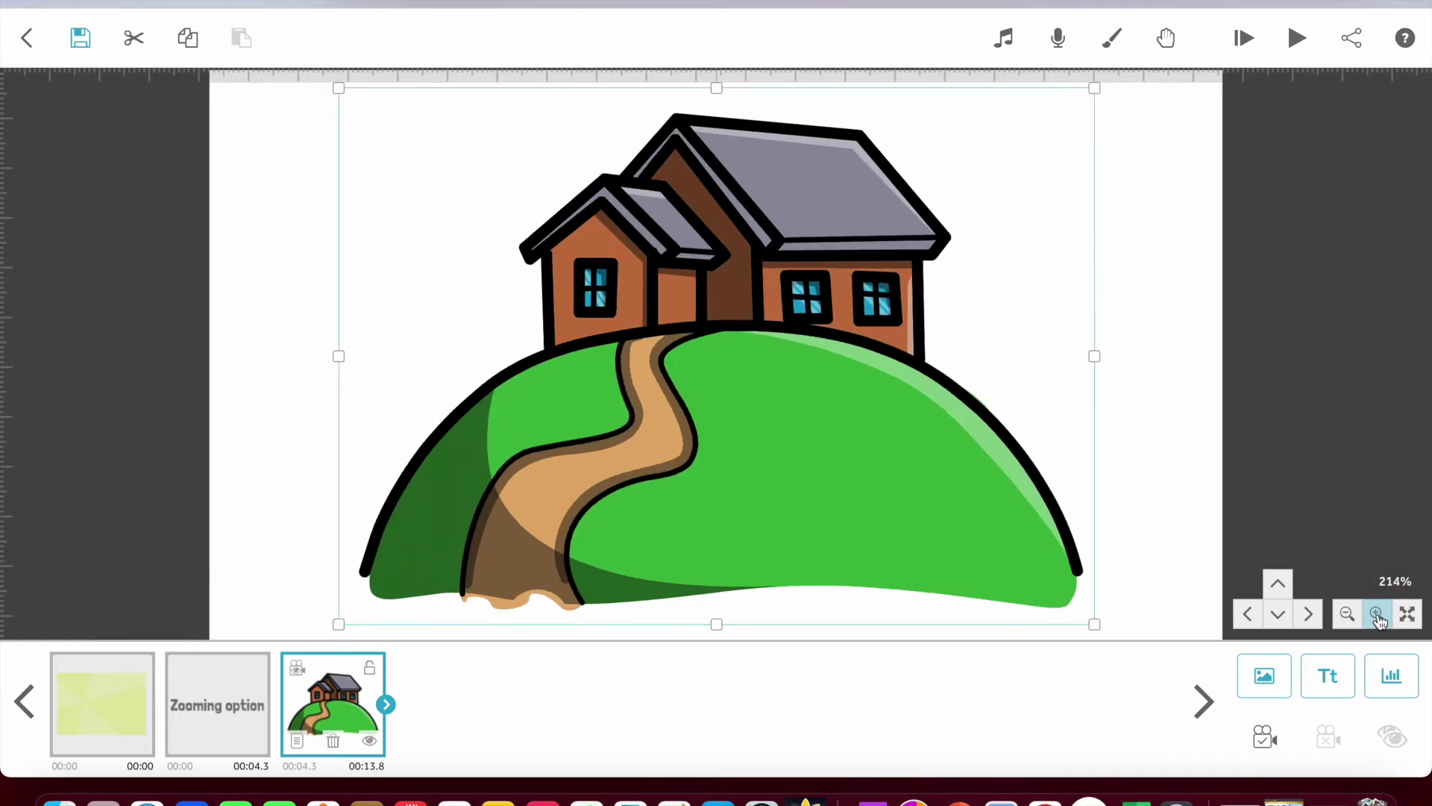
pyautogui.click(1377, 616)
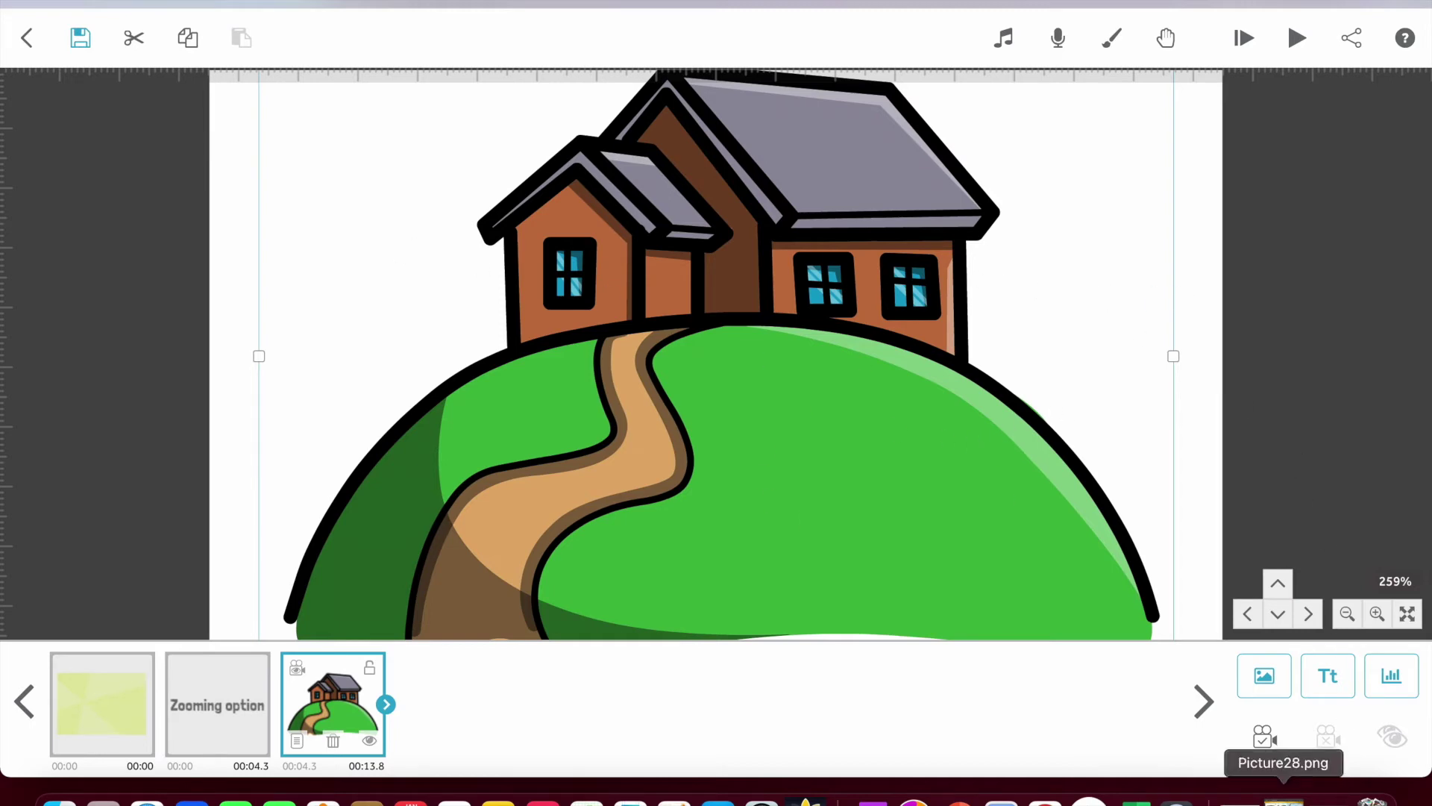
pyautogui.click(1265, 740)
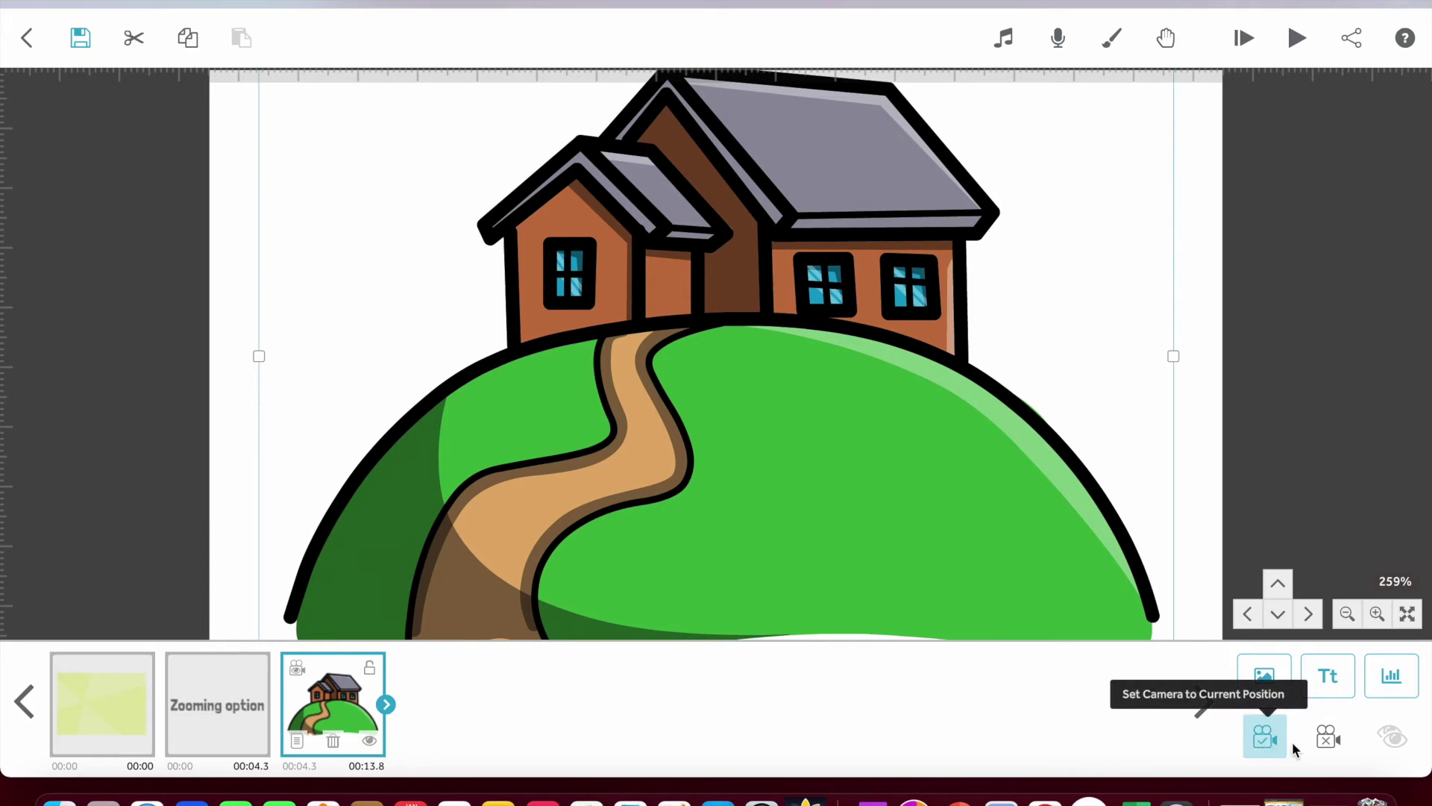
# Set the plain background to orange #ef7f25 and set the house image's camera to the current position.
pyautogui.click(1111, 38)
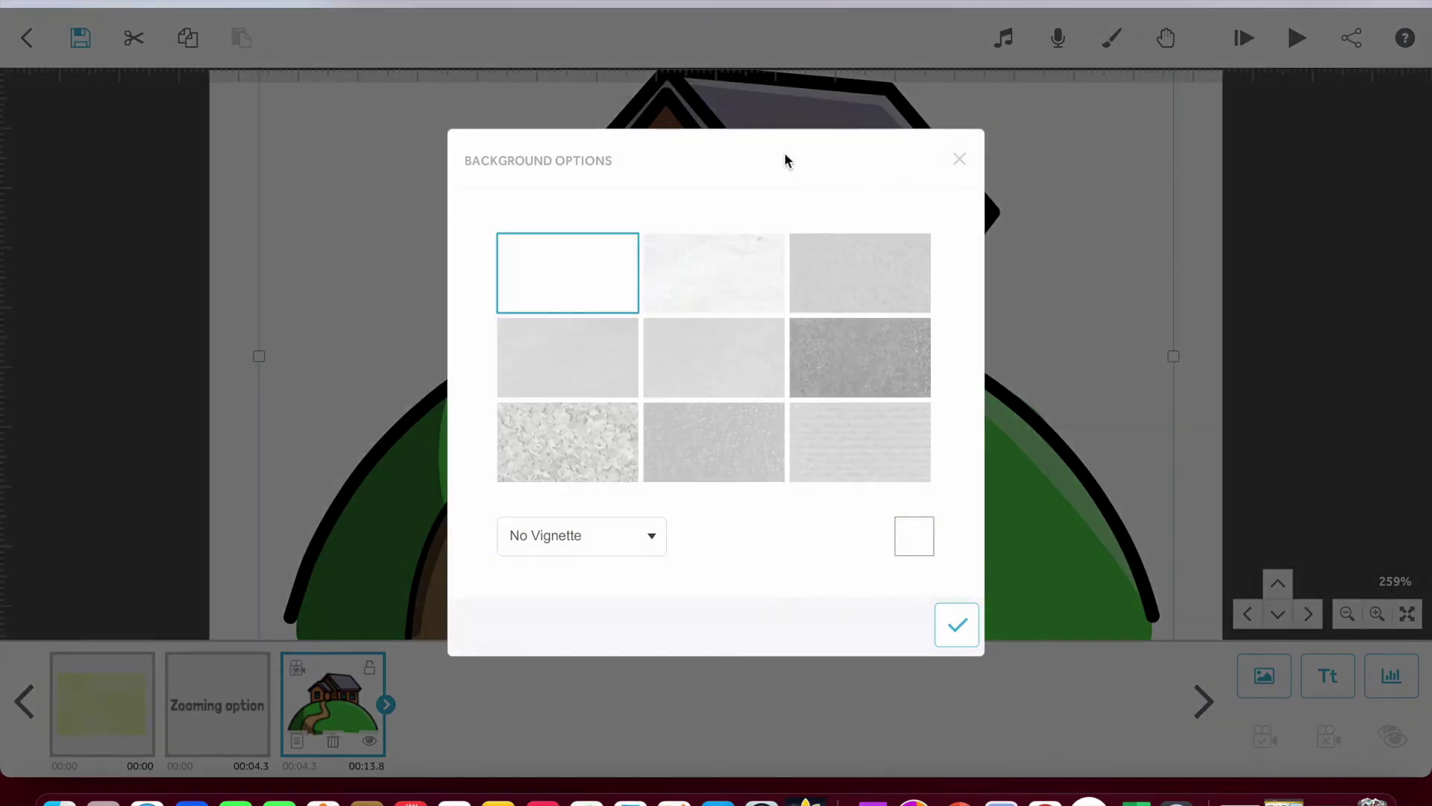
pyautogui.click(916, 539)
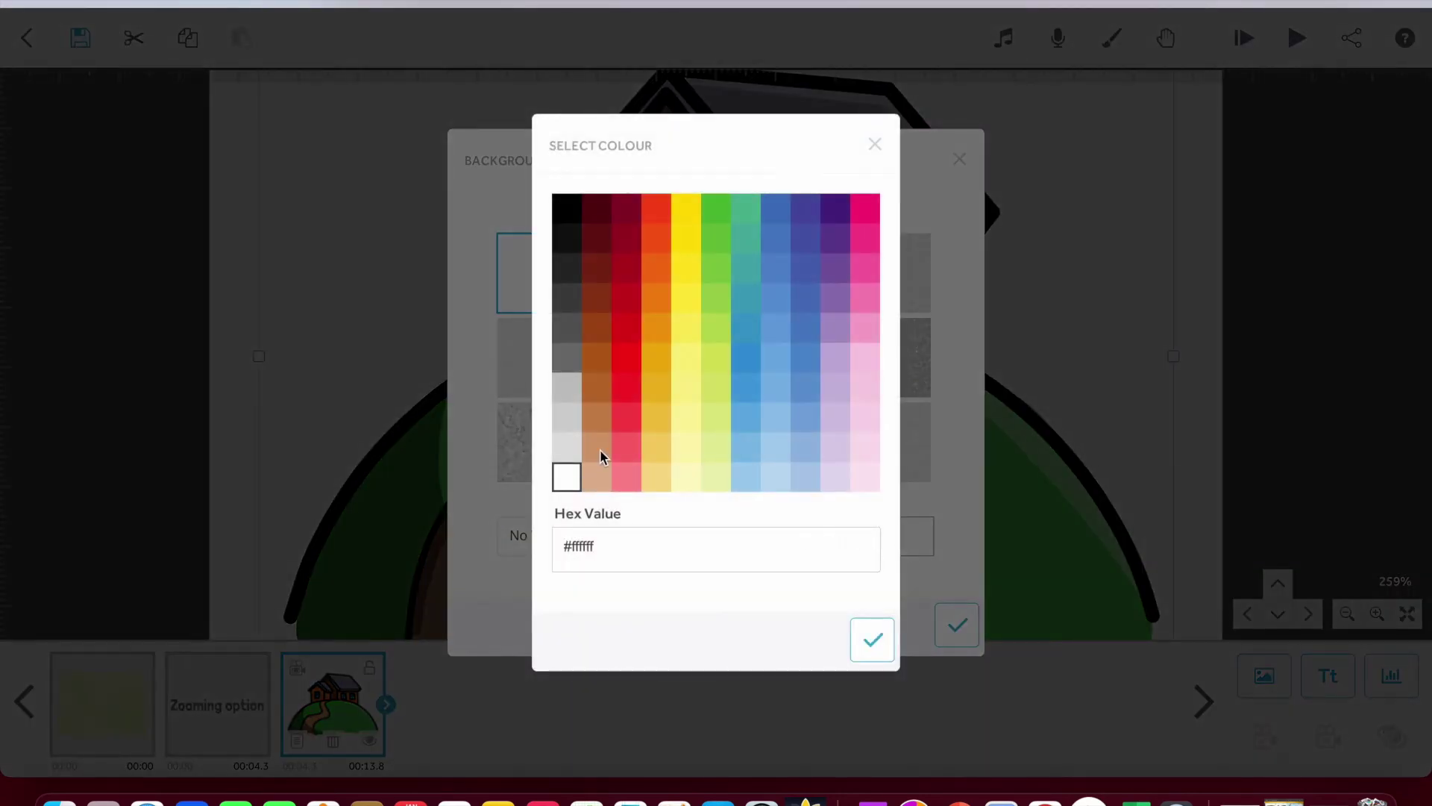
pyautogui.click(663, 270)
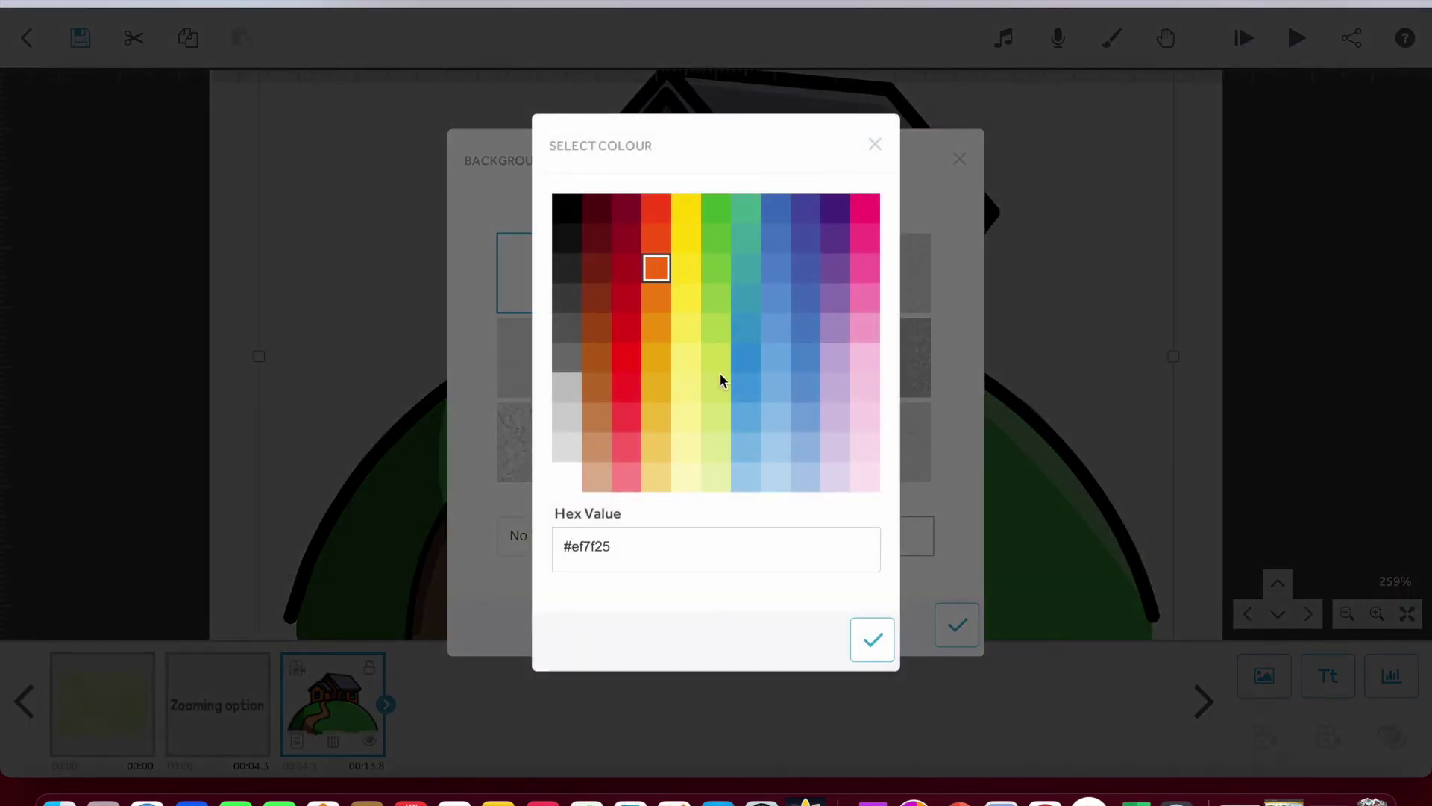
pyautogui.click(871, 639)
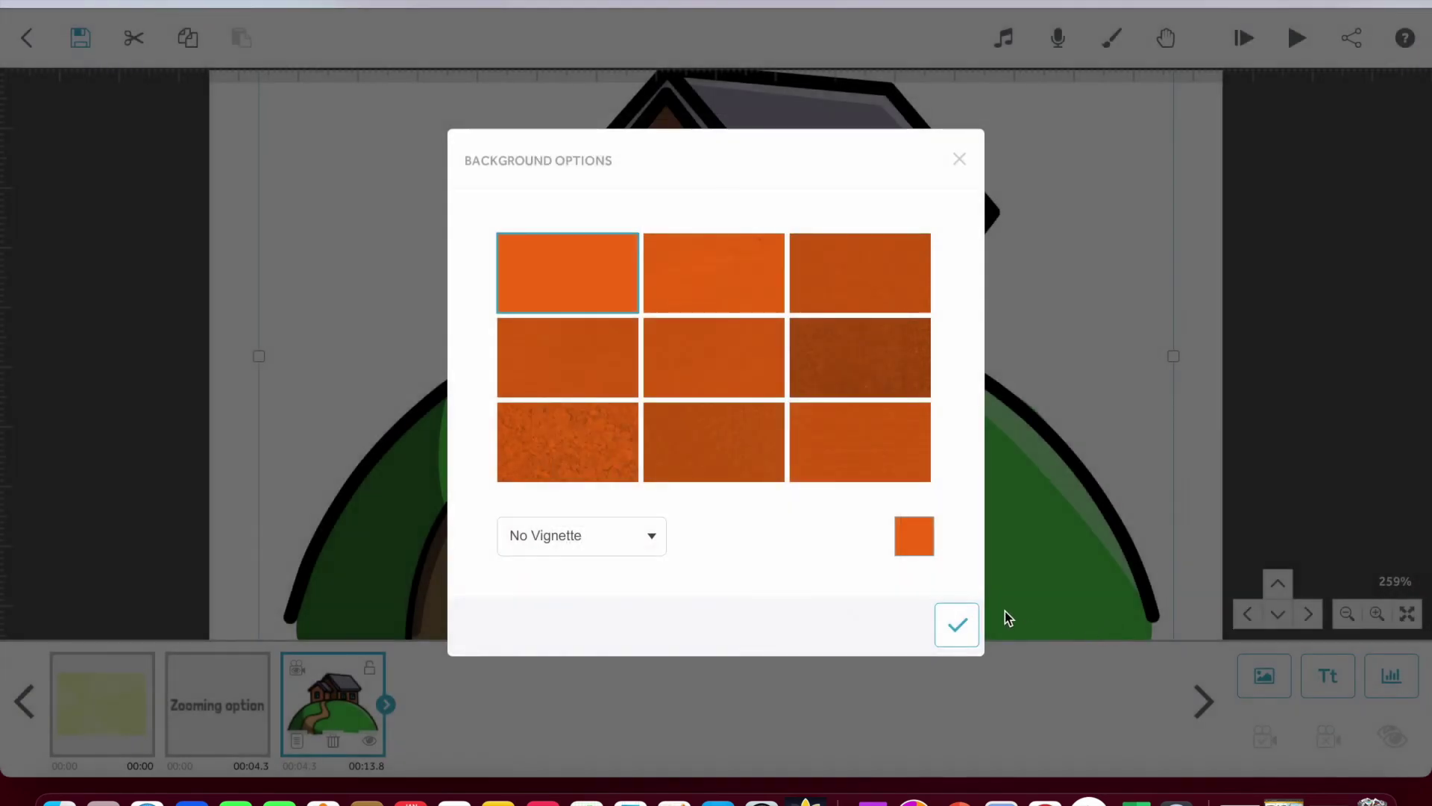
pyautogui.click(969, 624)
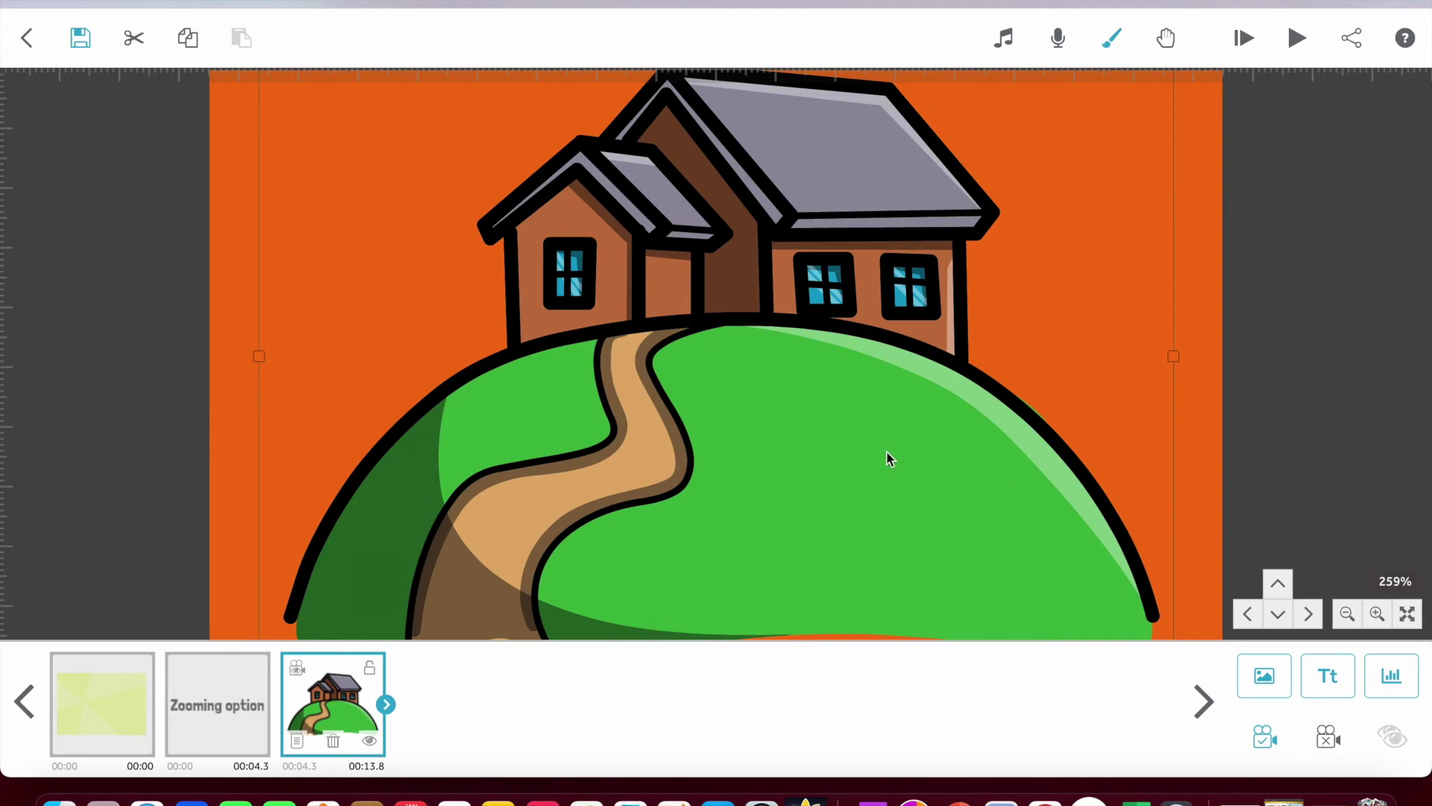
pyautogui.scroll(1, 886, 452)
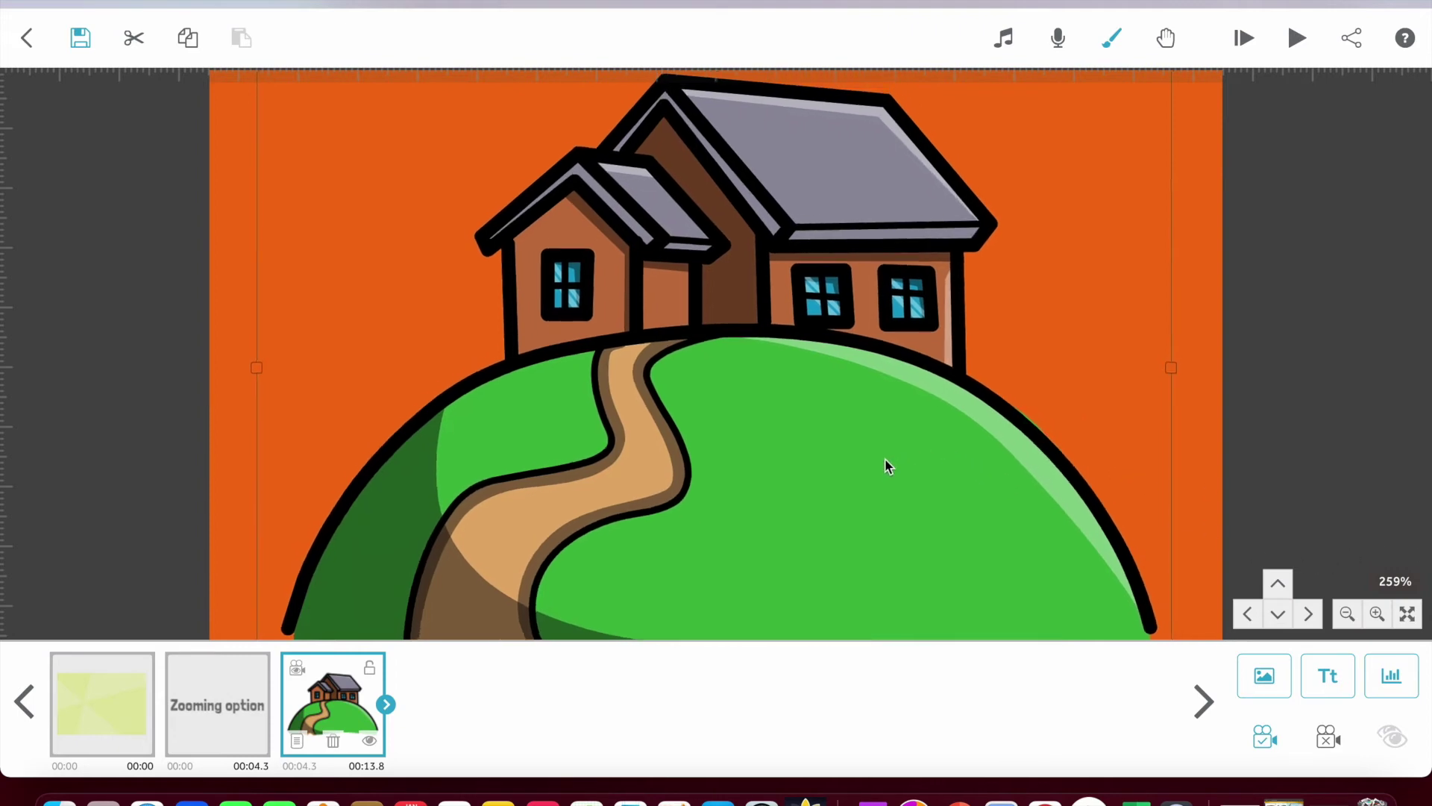
pyautogui.click(1266, 738)
# Add the recently used red car image, shrink it onto the top of the path and set its camera to the current position.
pyautogui.click(1263, 679)
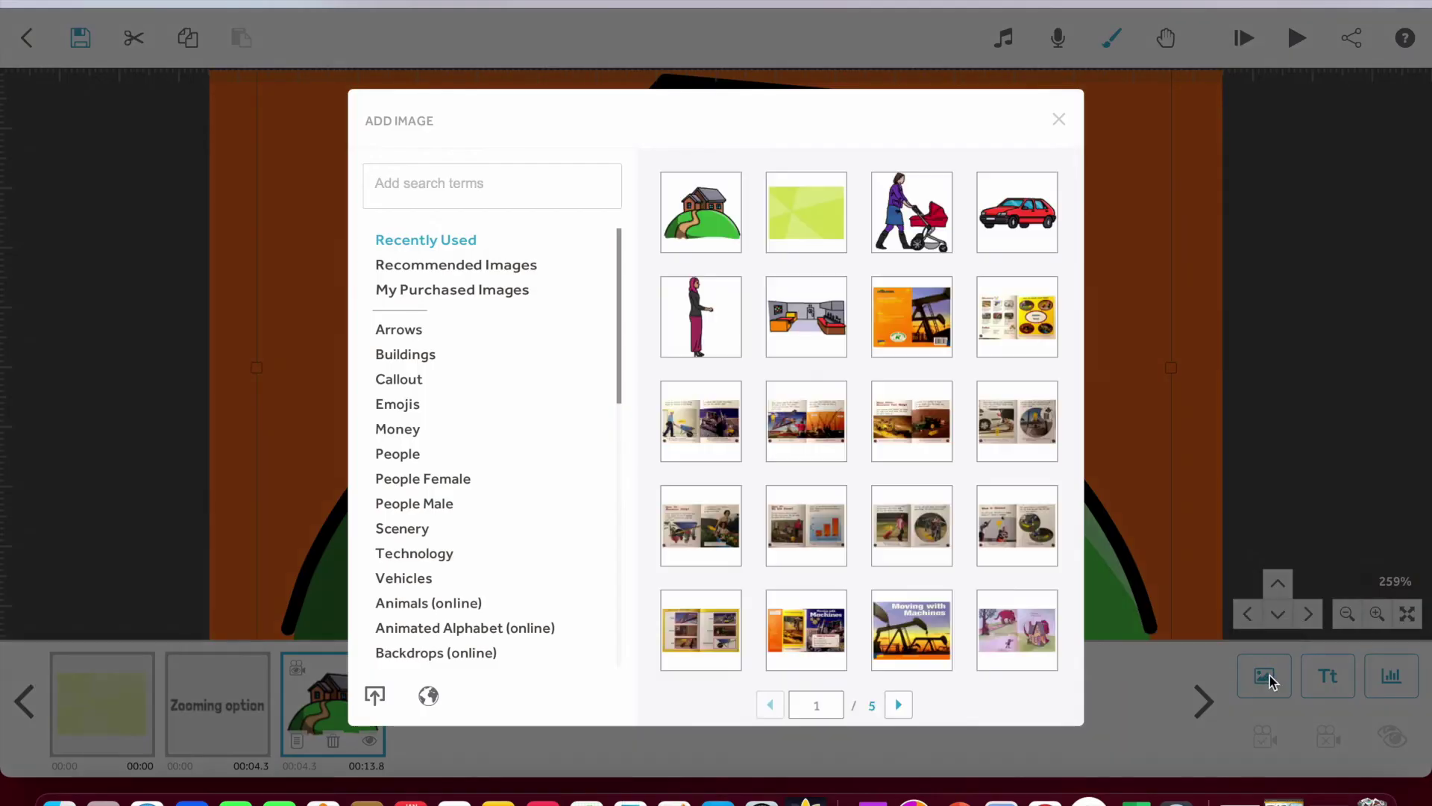
pyautogui.click(1018, 216)
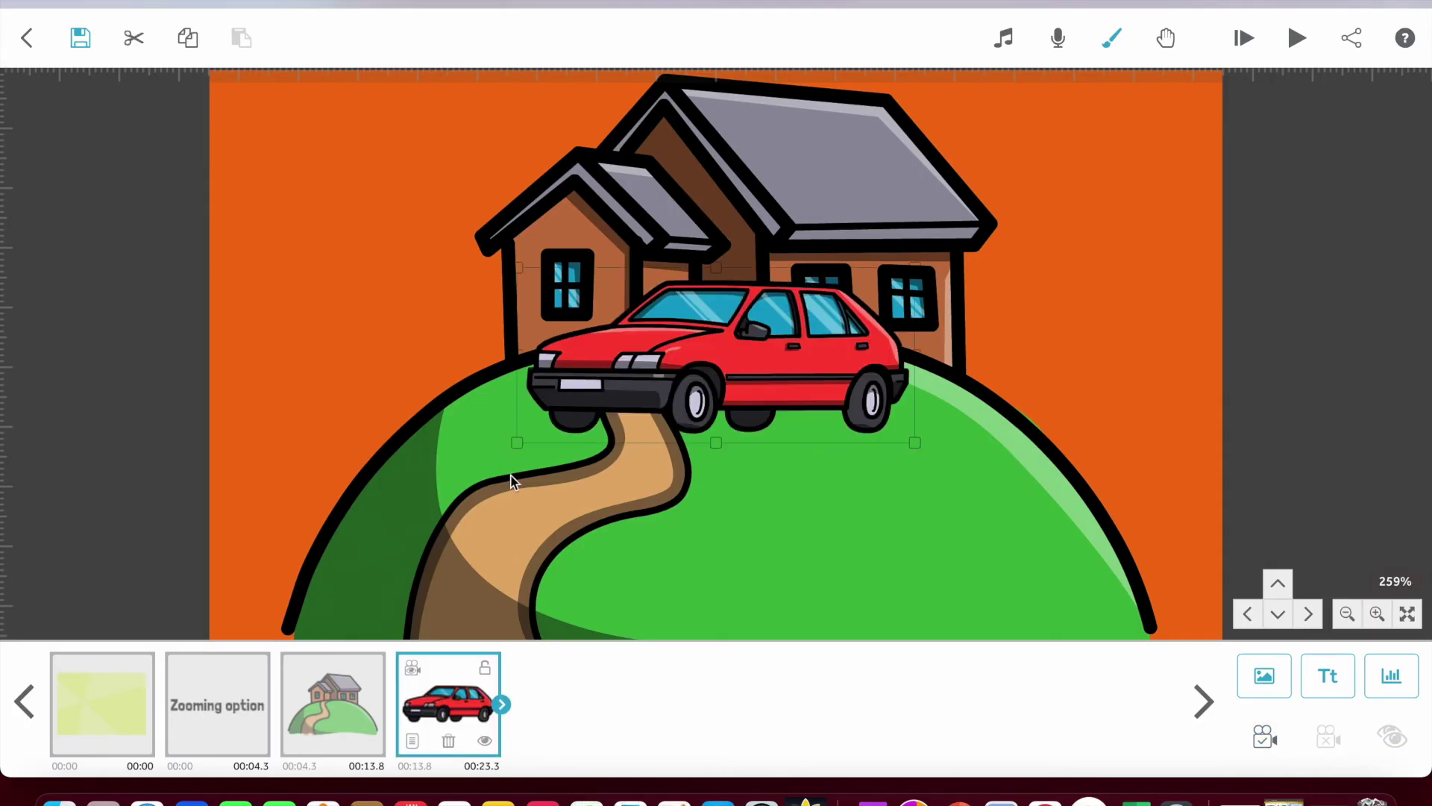
pyautogui.moveTo(517, 444); pyautogui.dragTo(609, 376)
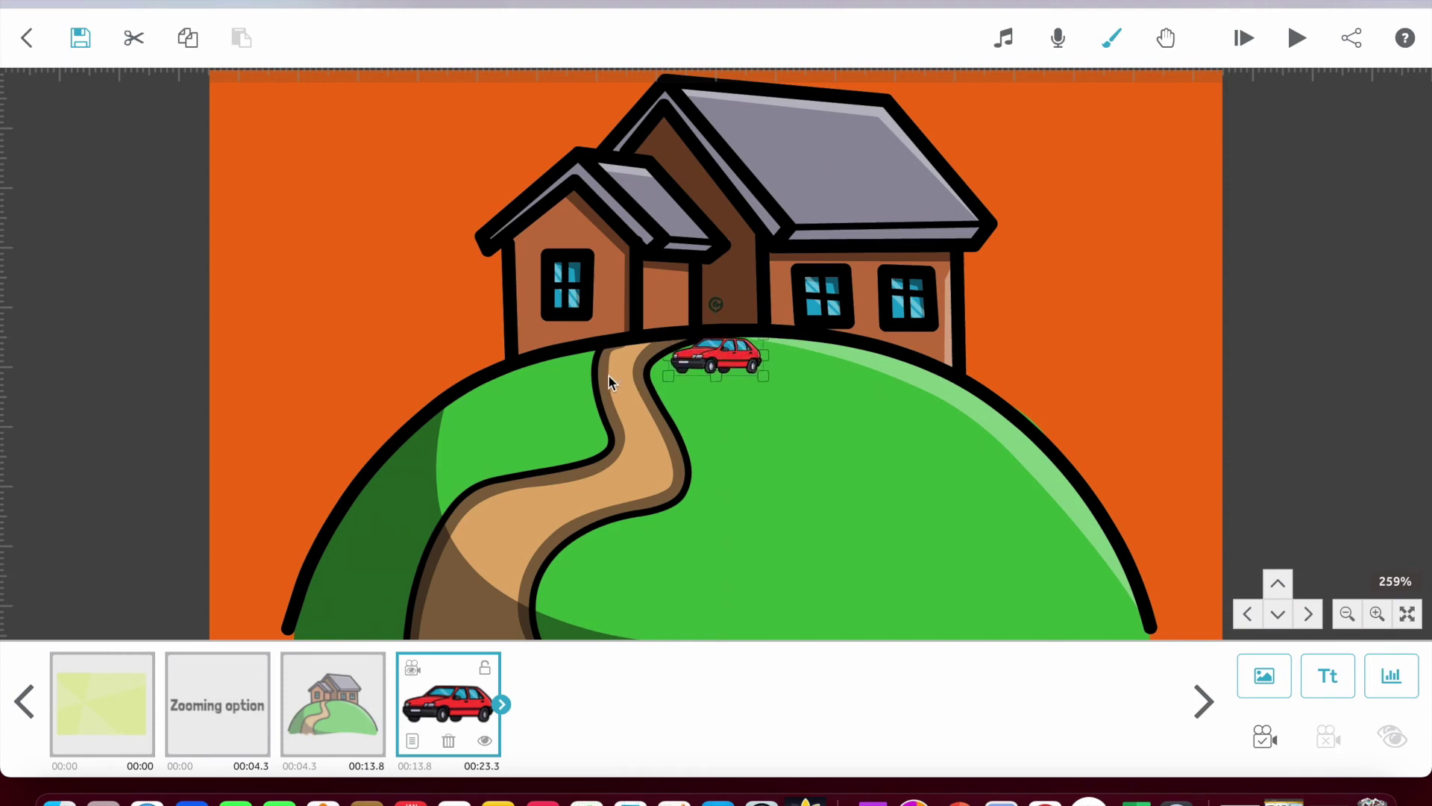
pyautogui.moveTo(736, 363); pyautogui.dragTo(686, 333)
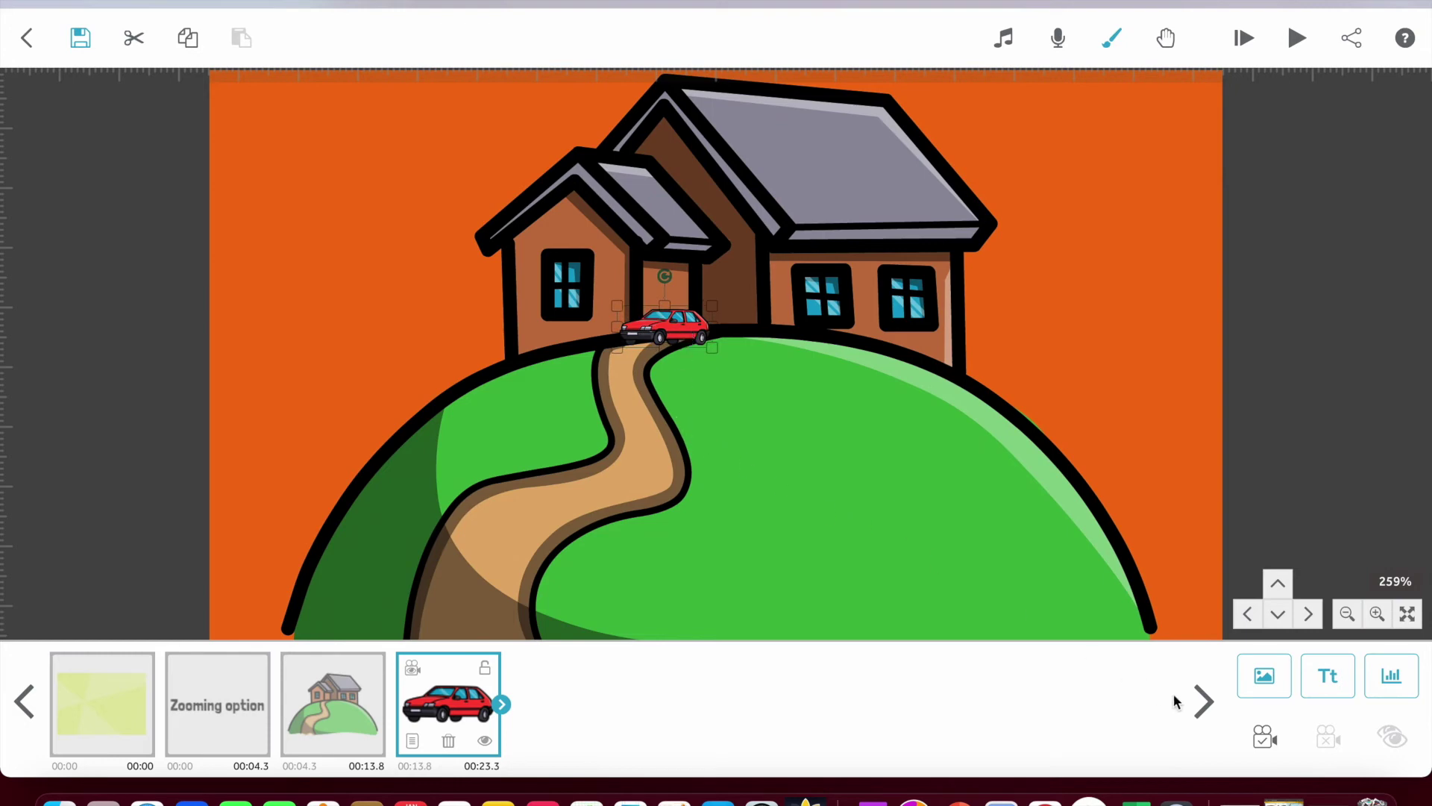
pyautogui.click(1263, 737)
# Add the recently used image of a woman pushing a pram, shrink it and move it onto the hill beside the car.
pyautogui.click(1255, 679)
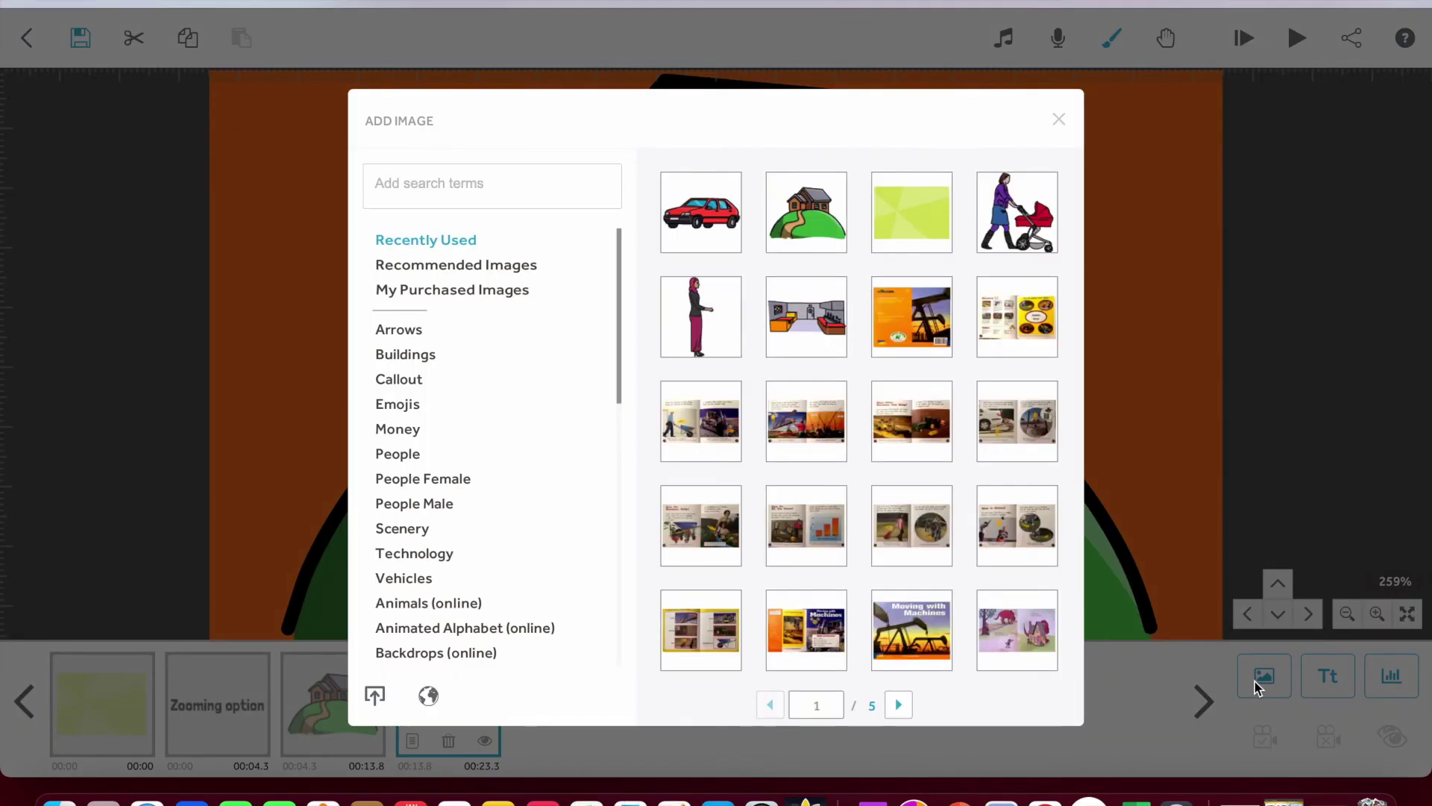
pyautogui.click(994, 220)
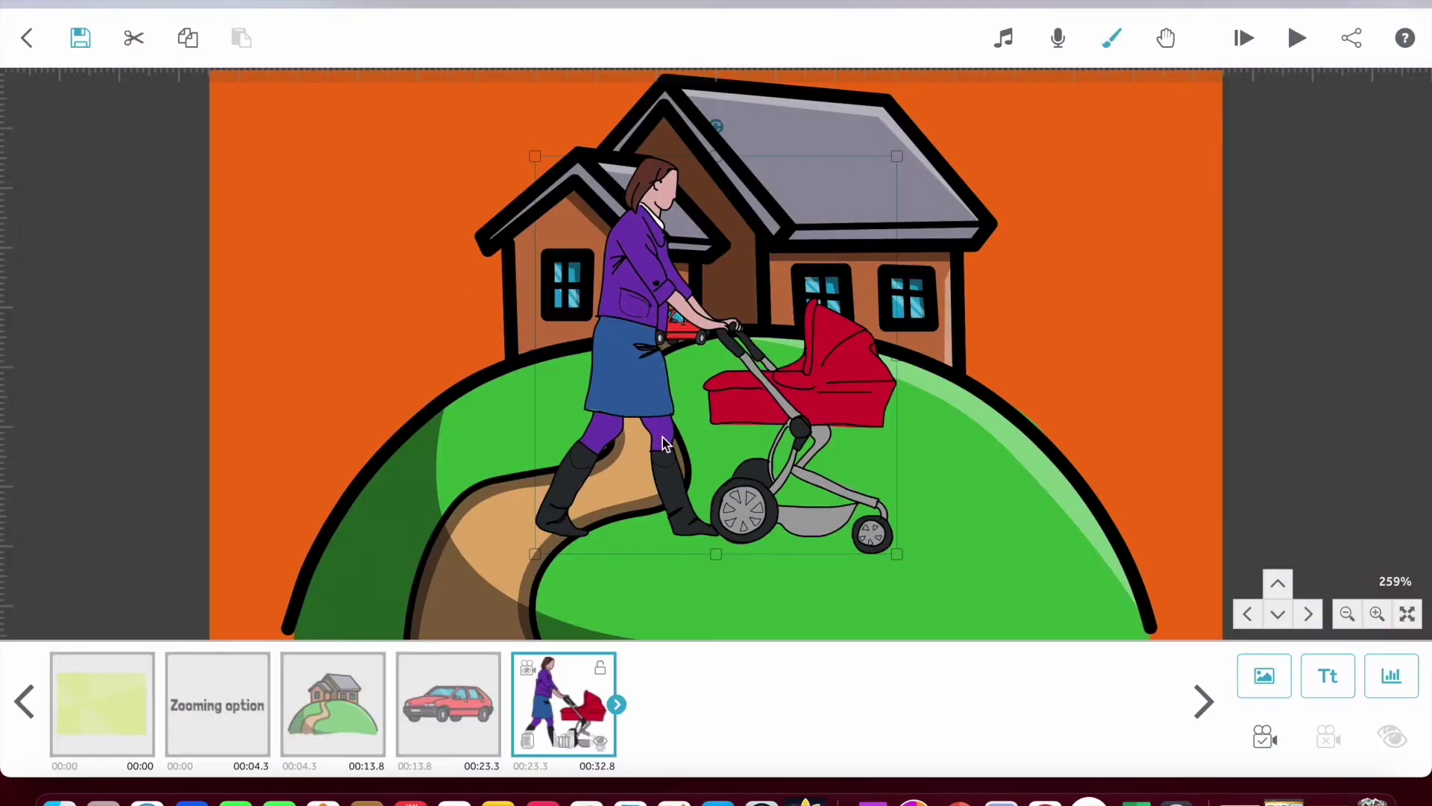
pyautogui.moveTo(551, 543); pyautogui.dragTo(598, 484)
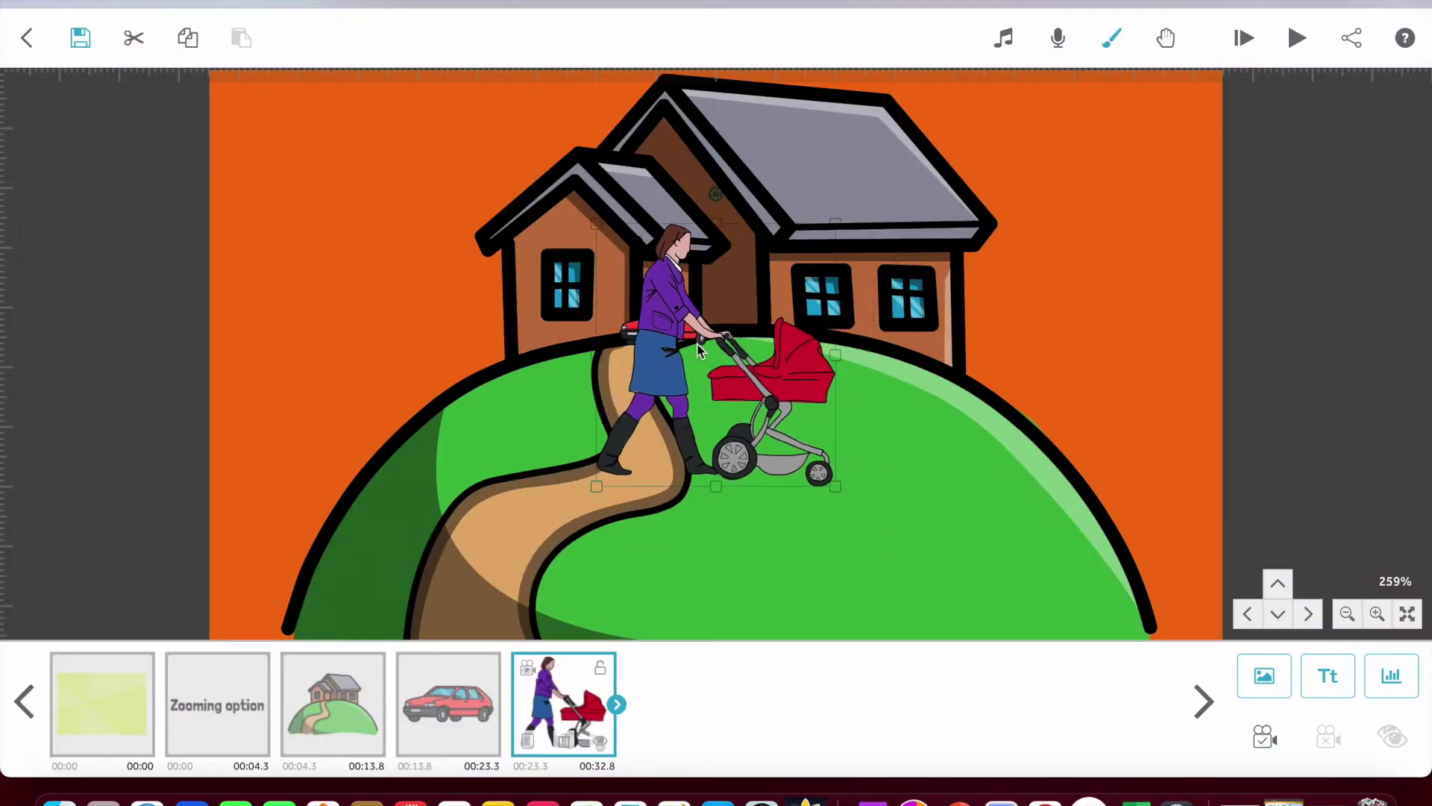
pyautogui.moveTo(686, 325); pyautogui.dragTo(779, 287)
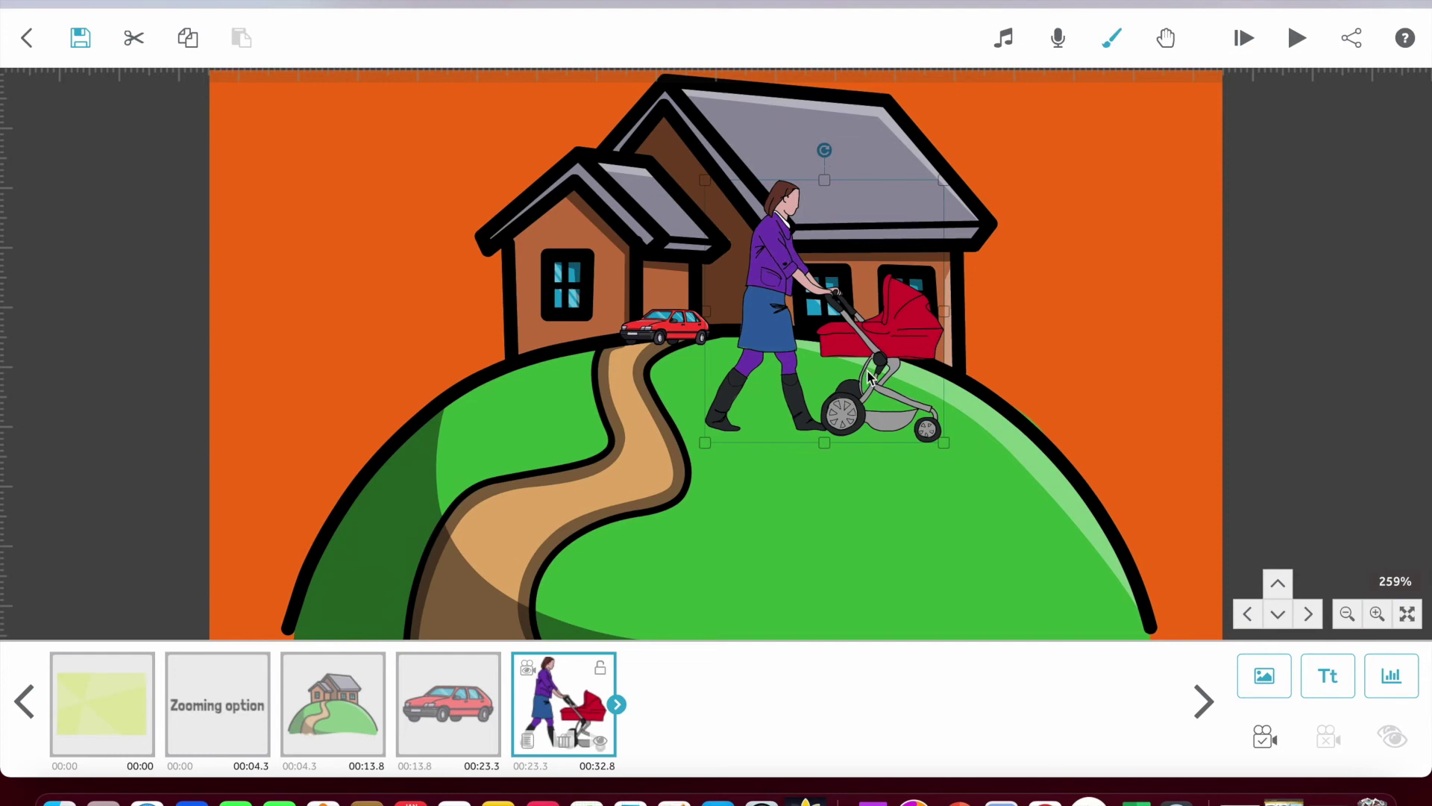
# Flip the woman with the pram horizontally in the image properties so she faces the car, and keep the preselected drawing hand.
pyautogui.rightClick(762, 331)
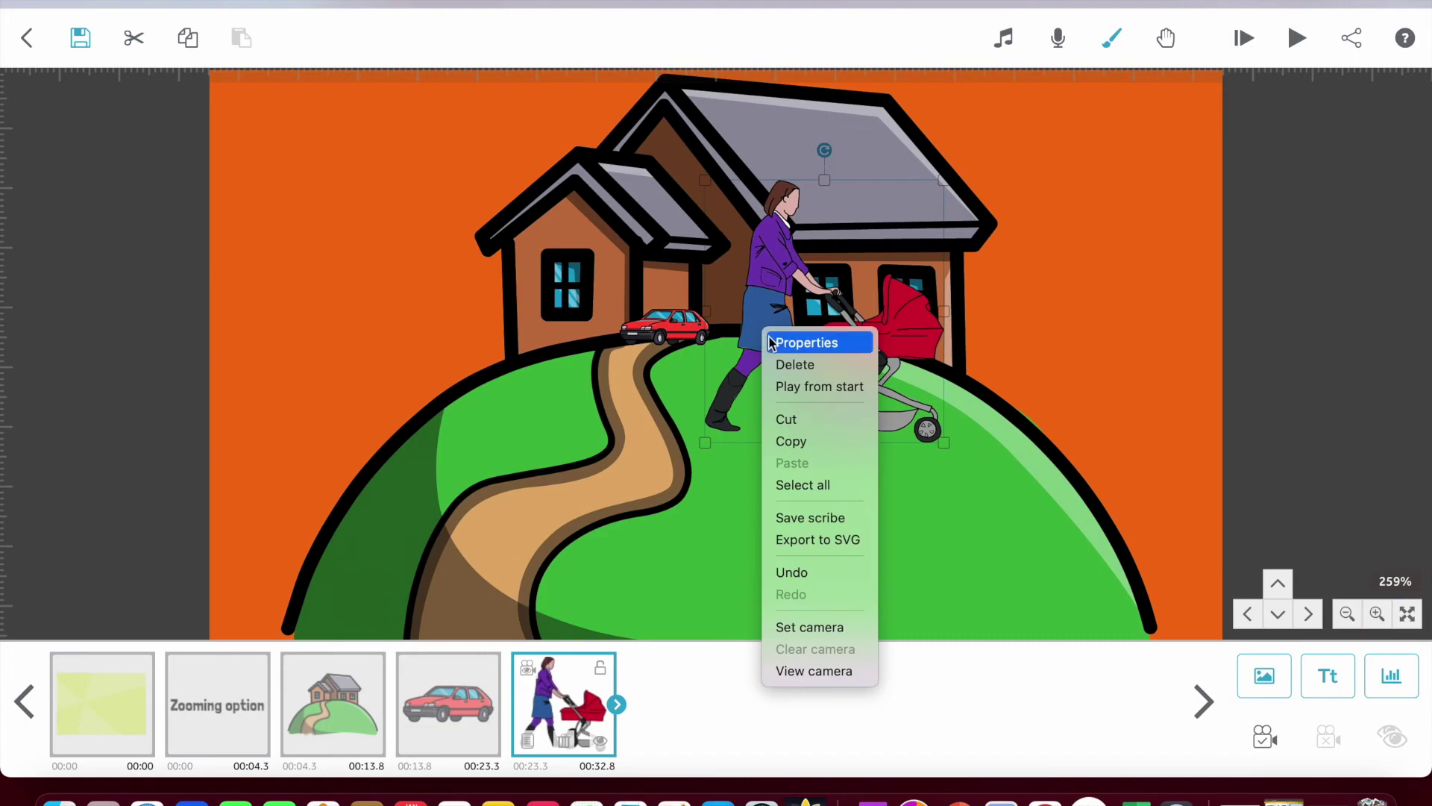
pyautogui.click(770, 343)
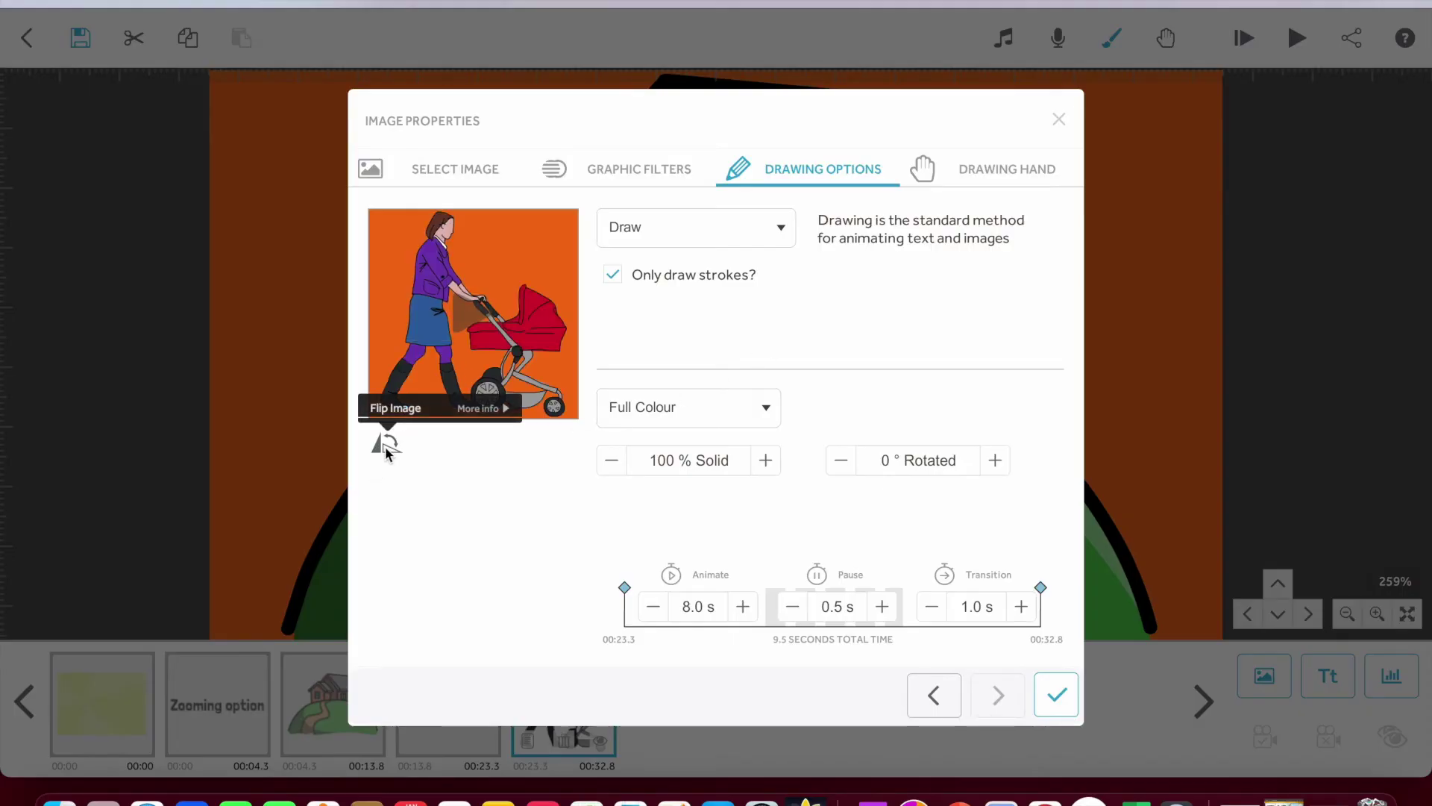
pyautogui.click(386, 448)
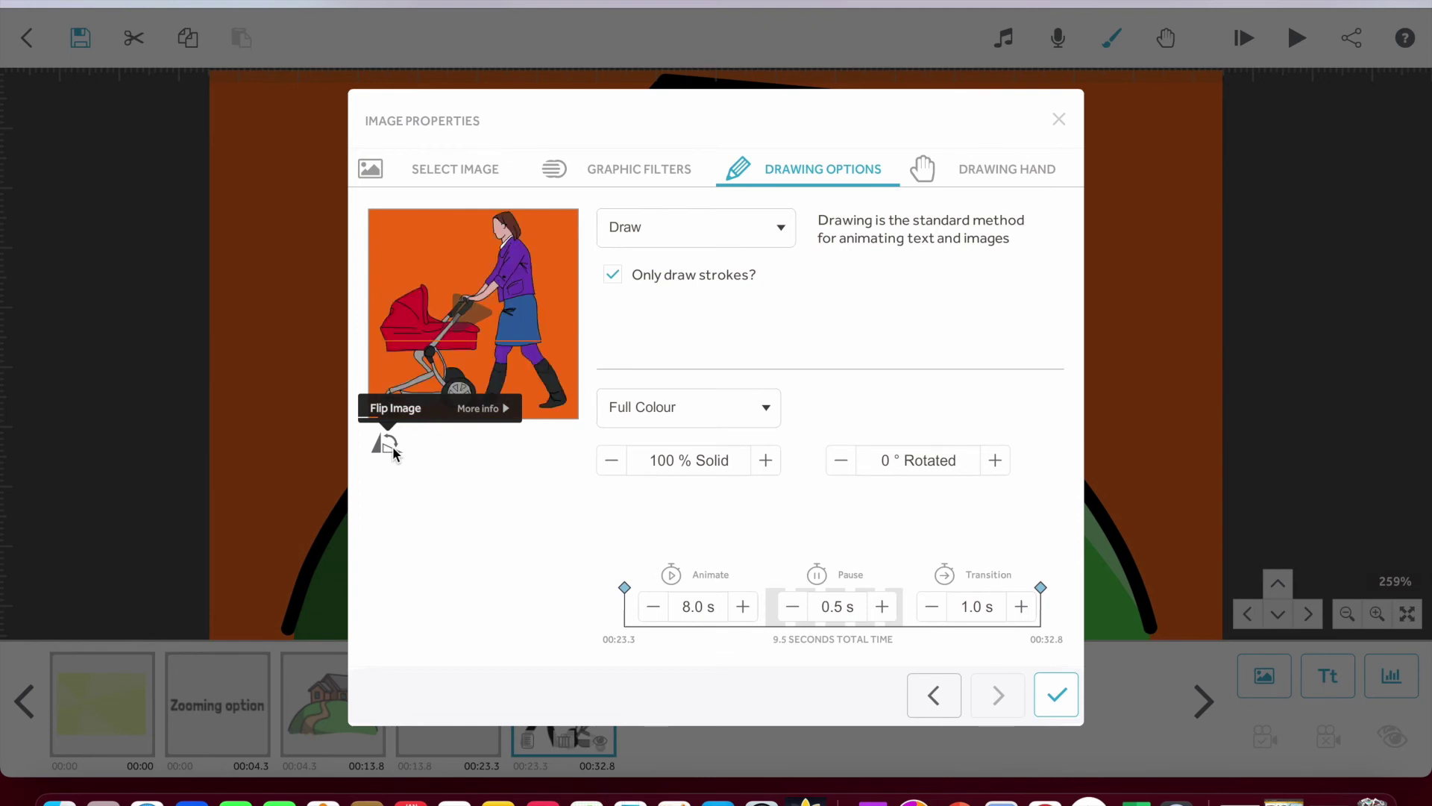
pyautogui.click(394, 451)
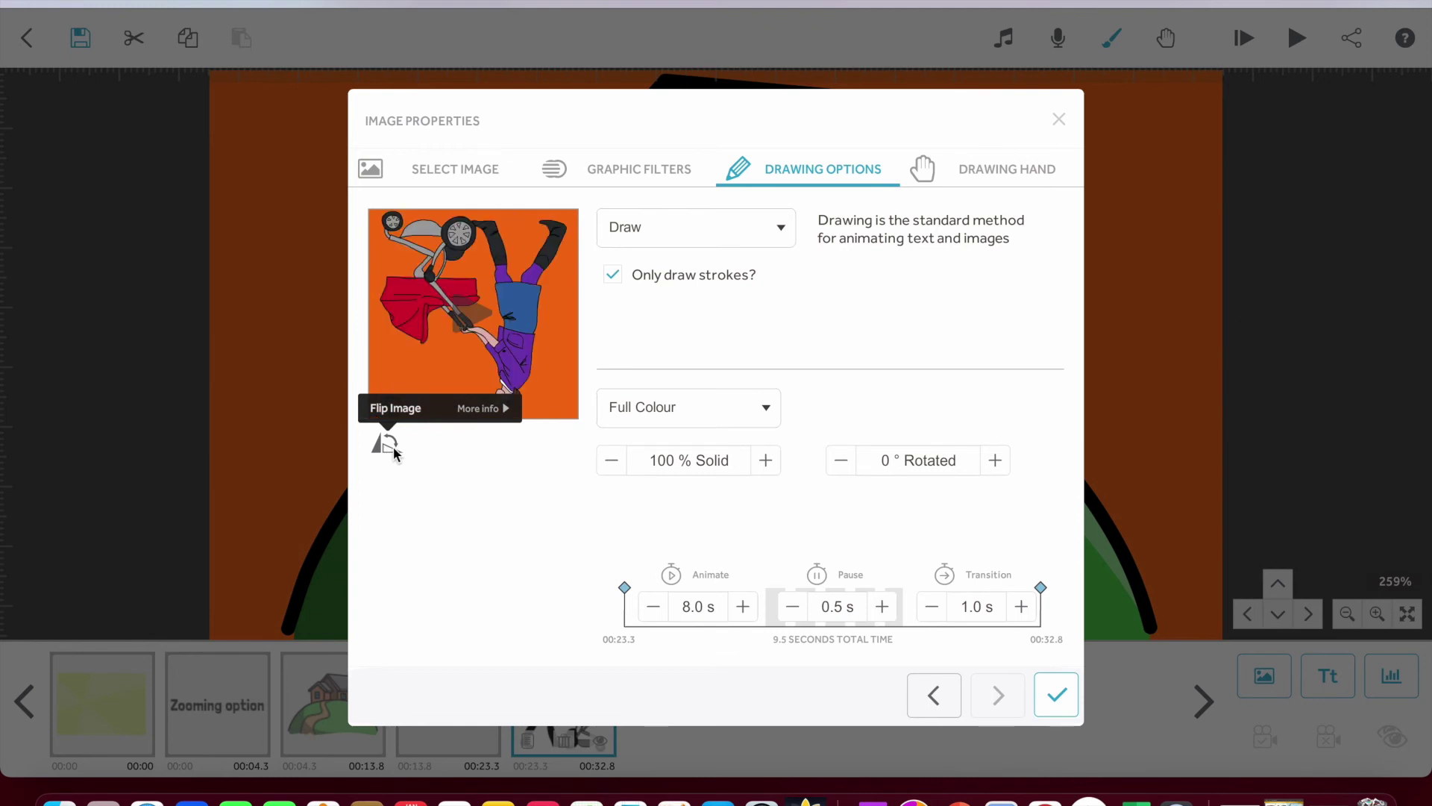
pyautogui.click(394, 451)
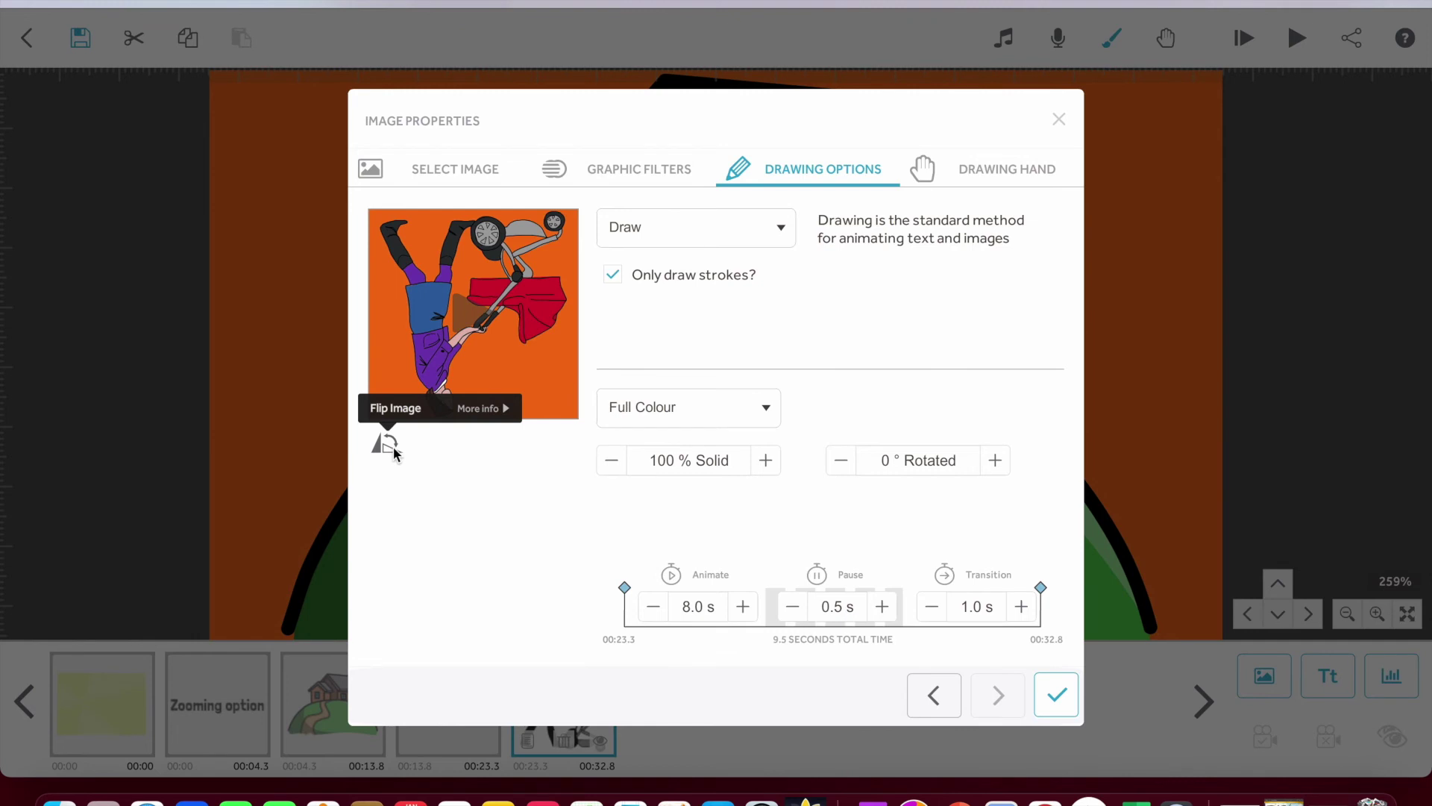
pyautogui.click(394, 450)
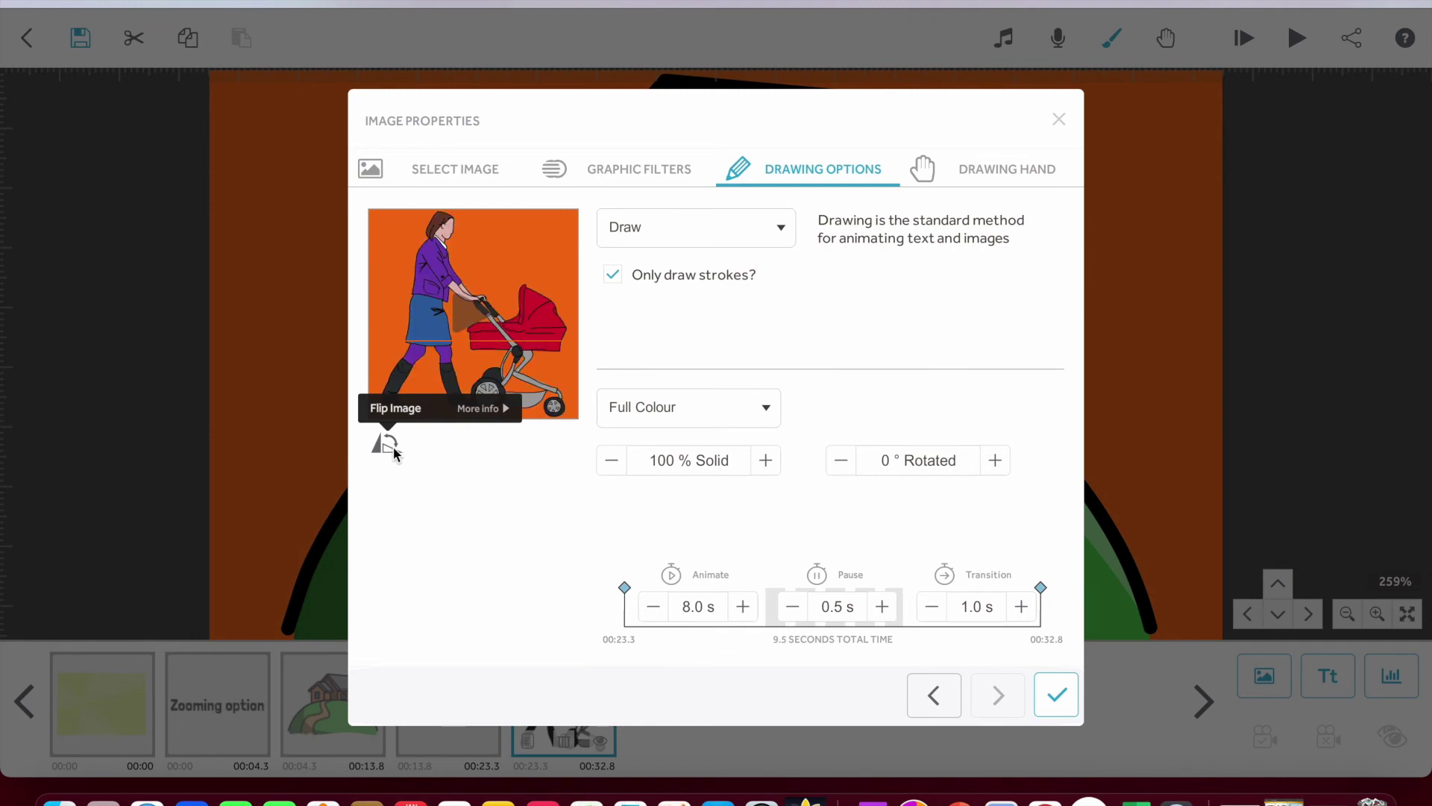
pyautogui.click(394, 450)
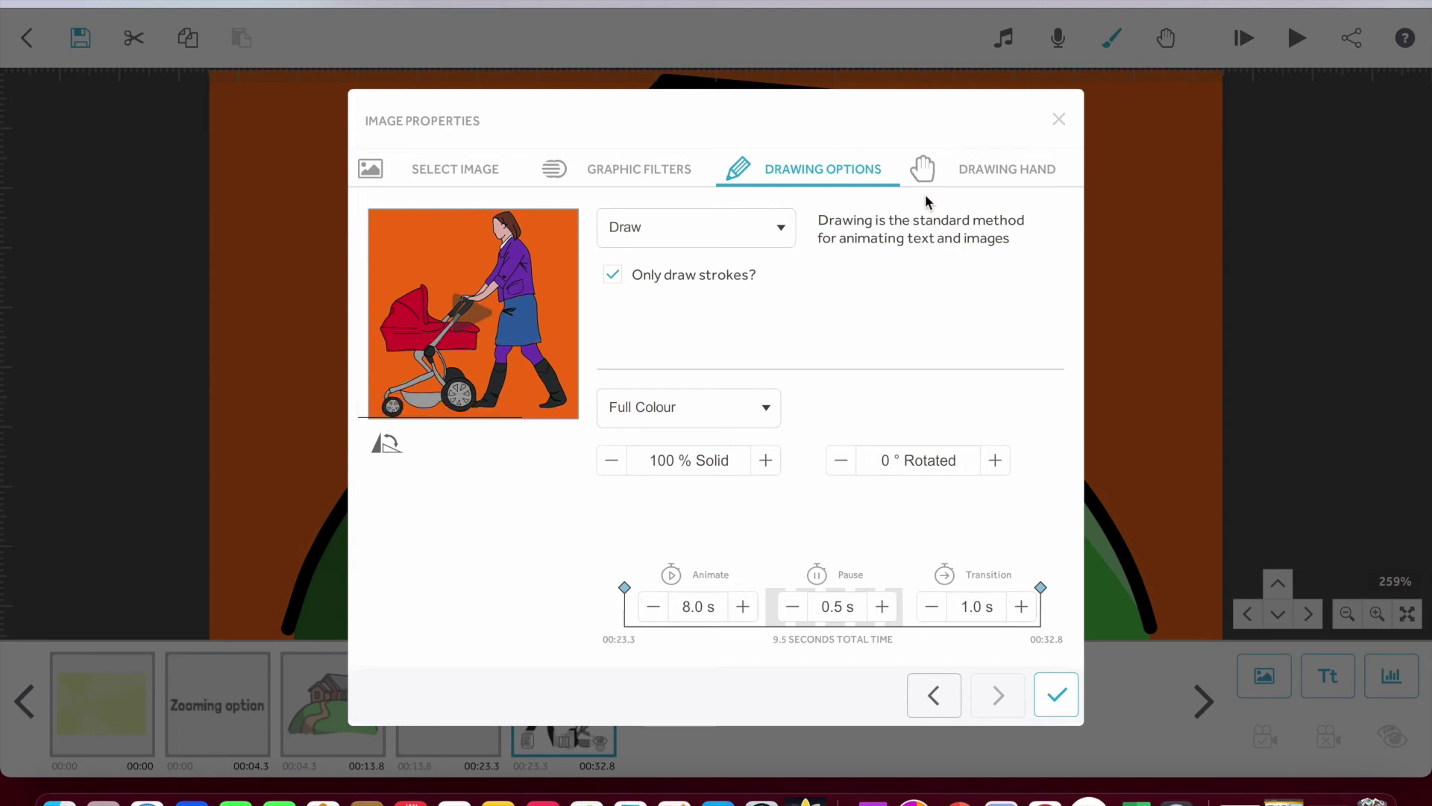
pyautogui.click(985, 170)
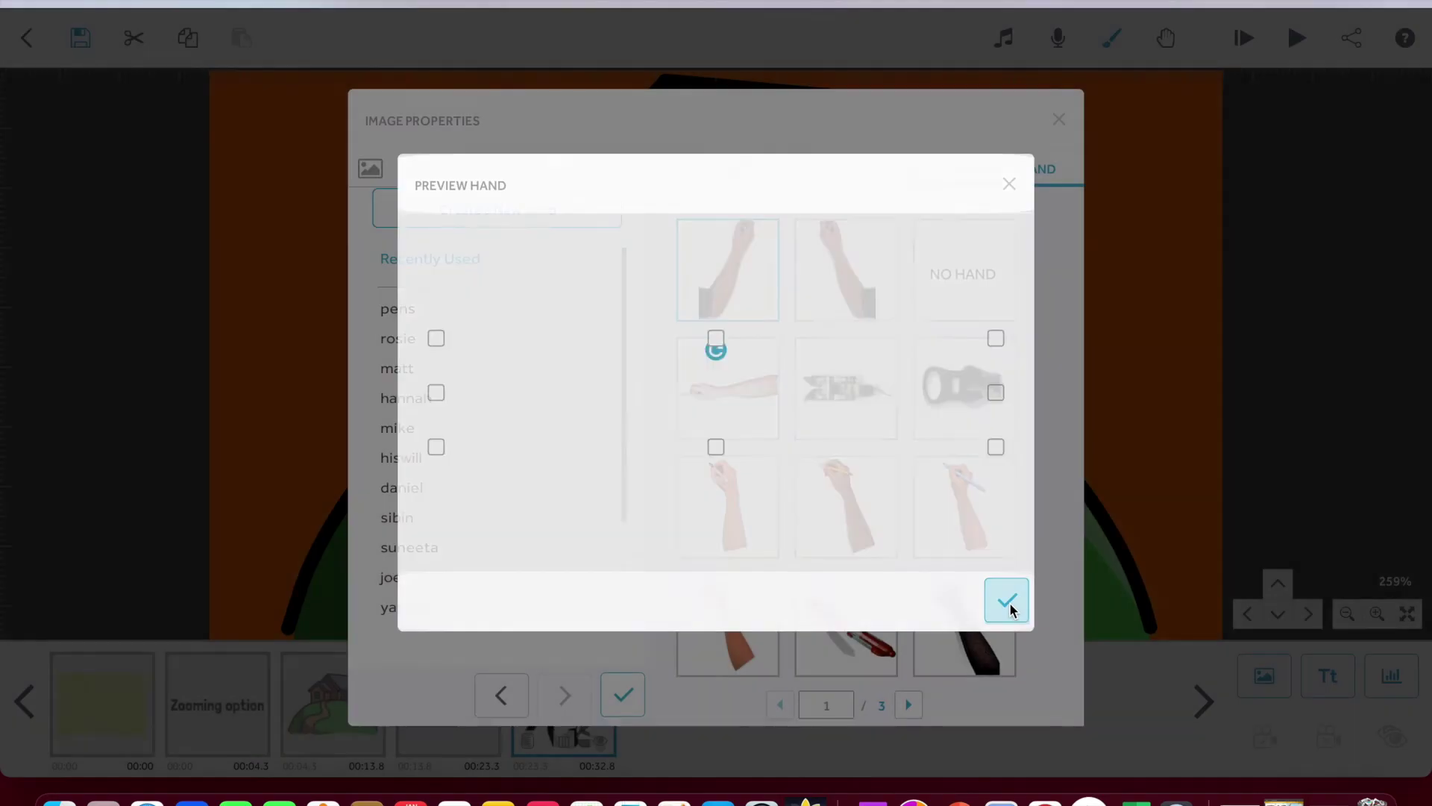
pyautogui.click(1007, 600)
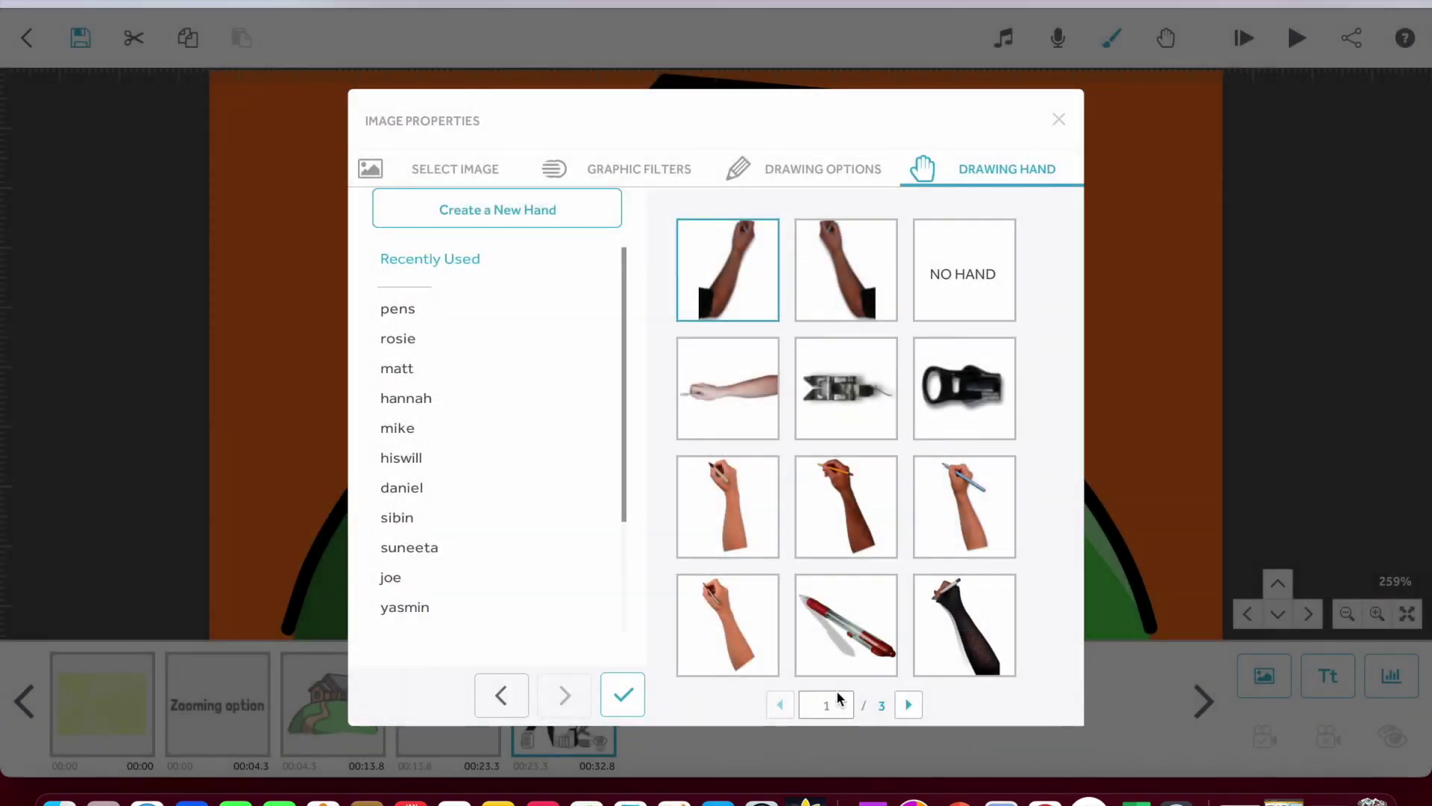
pyautogui.click(623, 695)
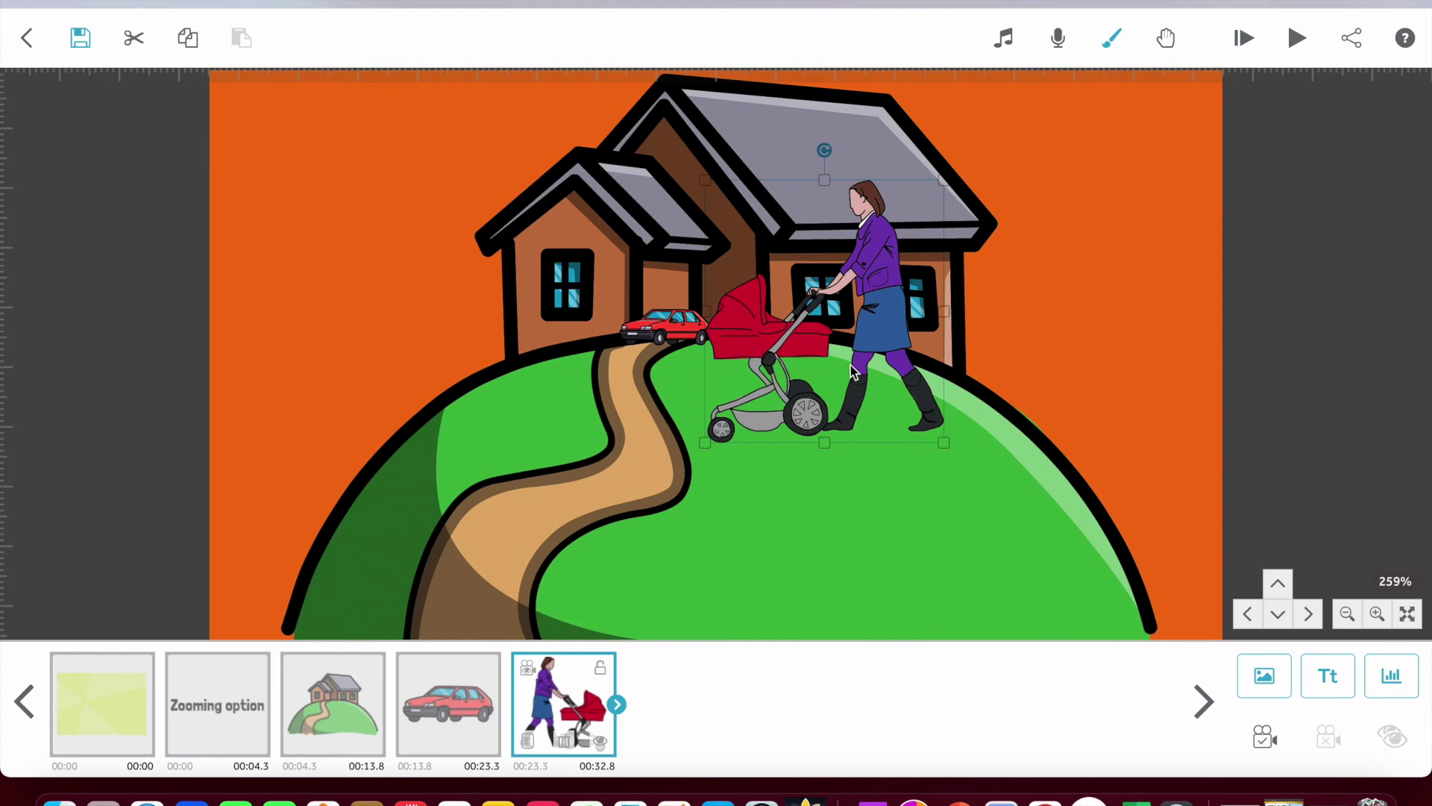
# Shrink the woman with the pram further and place her on the hilltop in front of the house's middle window.
pyautogui.moveTo(706, 182); pyautogui.dragTo(774, 244)
pyautogui.moveTo(812, 308); pyautogui.dragTo(790, 279)
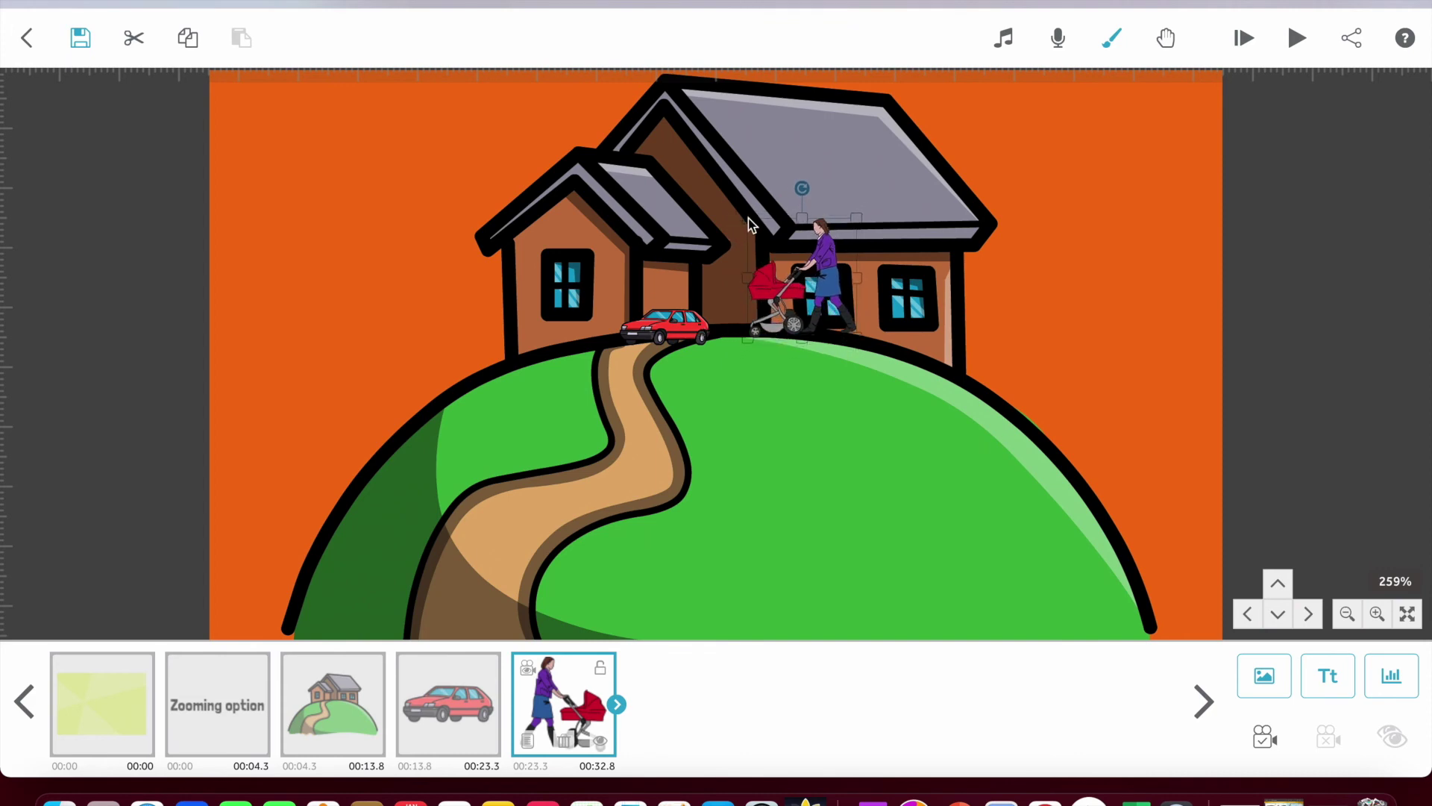
pyautogui.moveTo(763, 257); pyautogui.dragTo(764, 264)
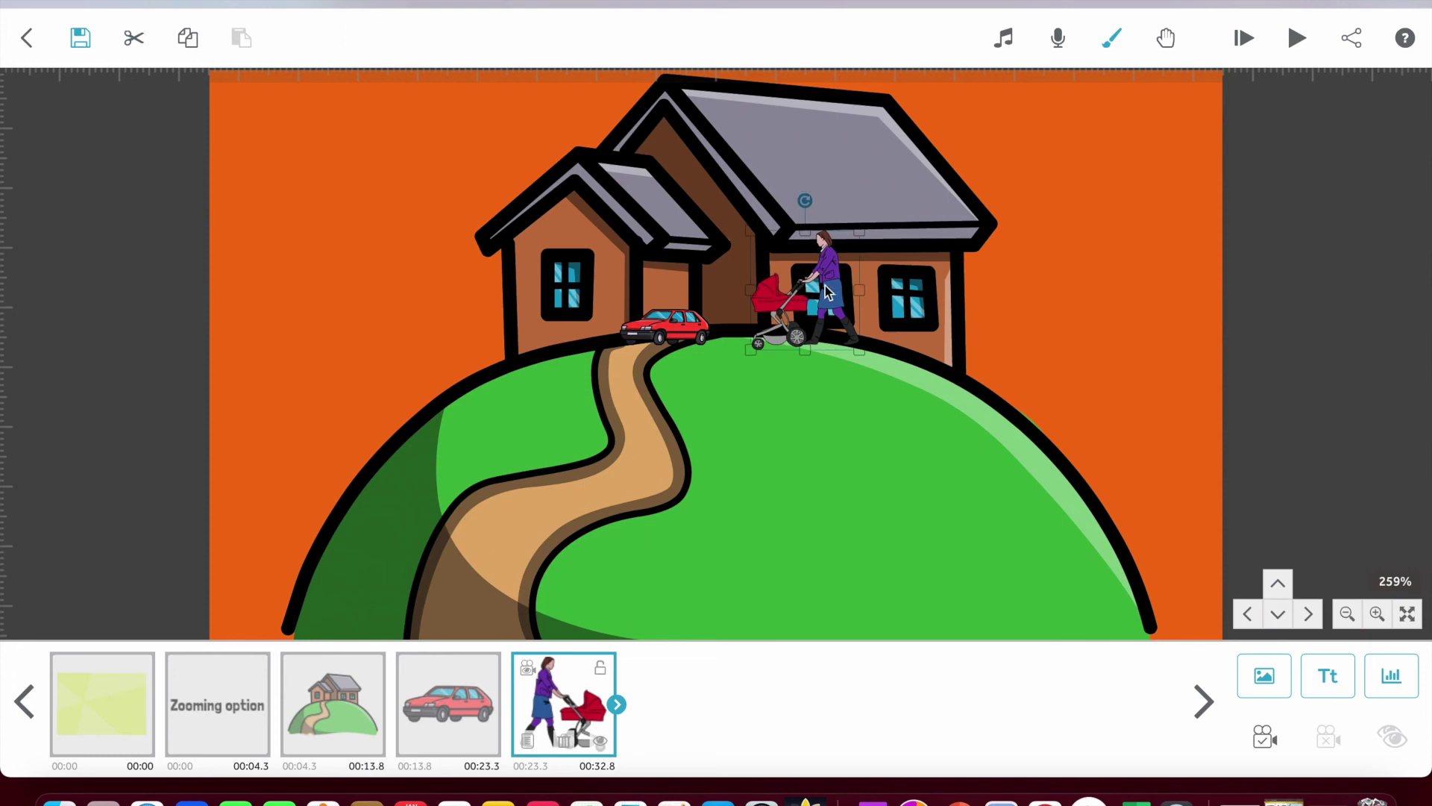
# Enlarge the red car slightly at the top of the path.
pyautogui.click(696, 330)
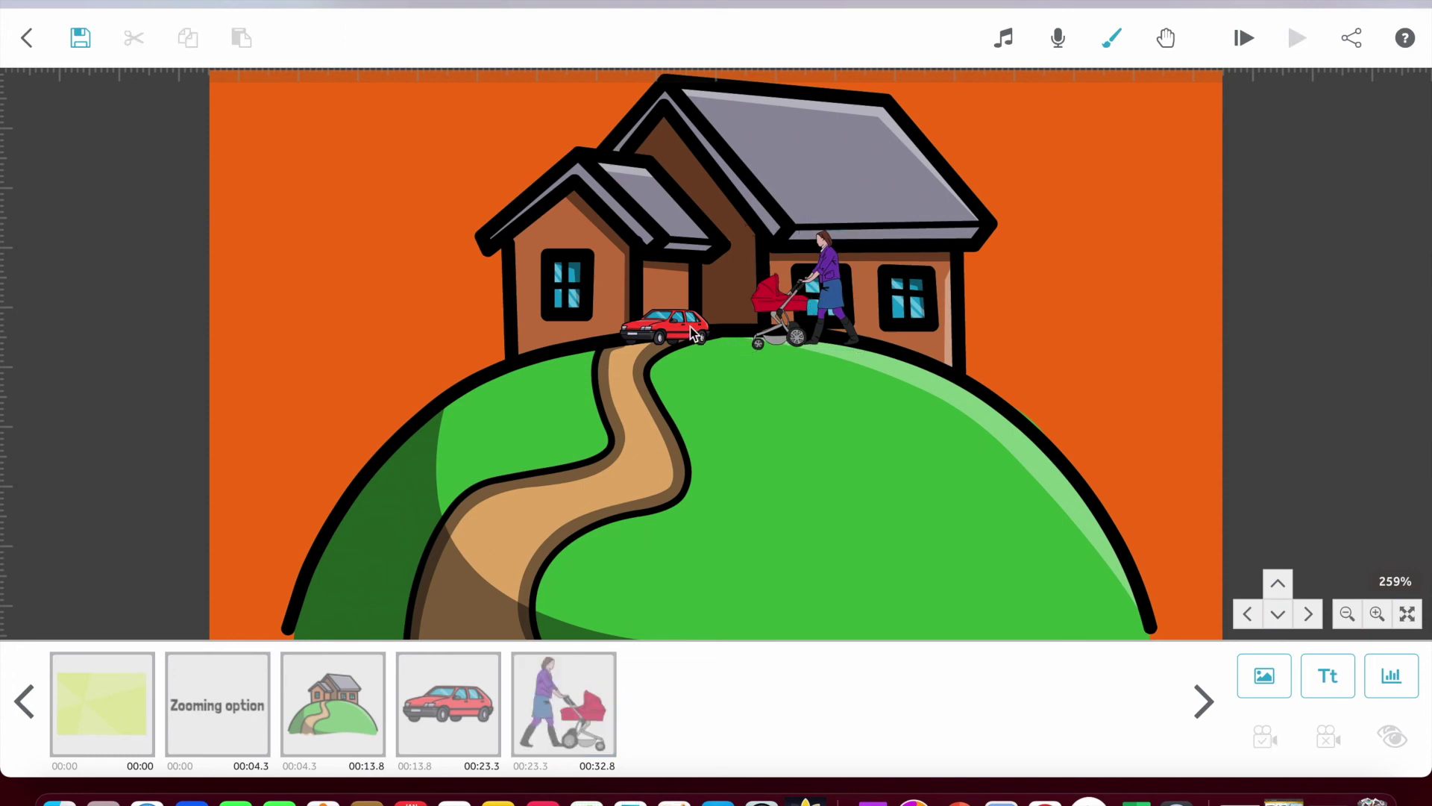
pyautogui.moveTo(620, 347); pyautogui.dragTo(594, 358)
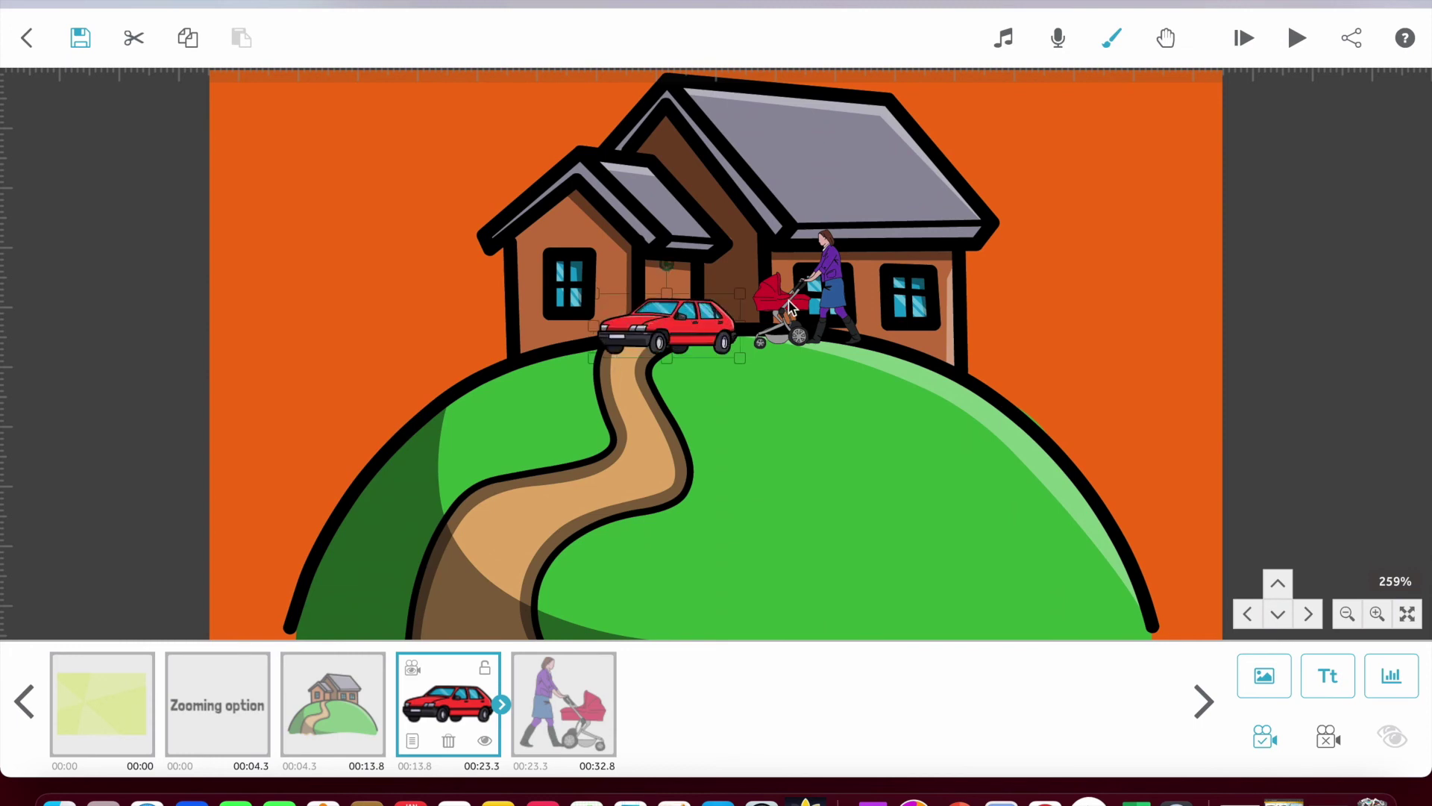
pyautogui.press('space')
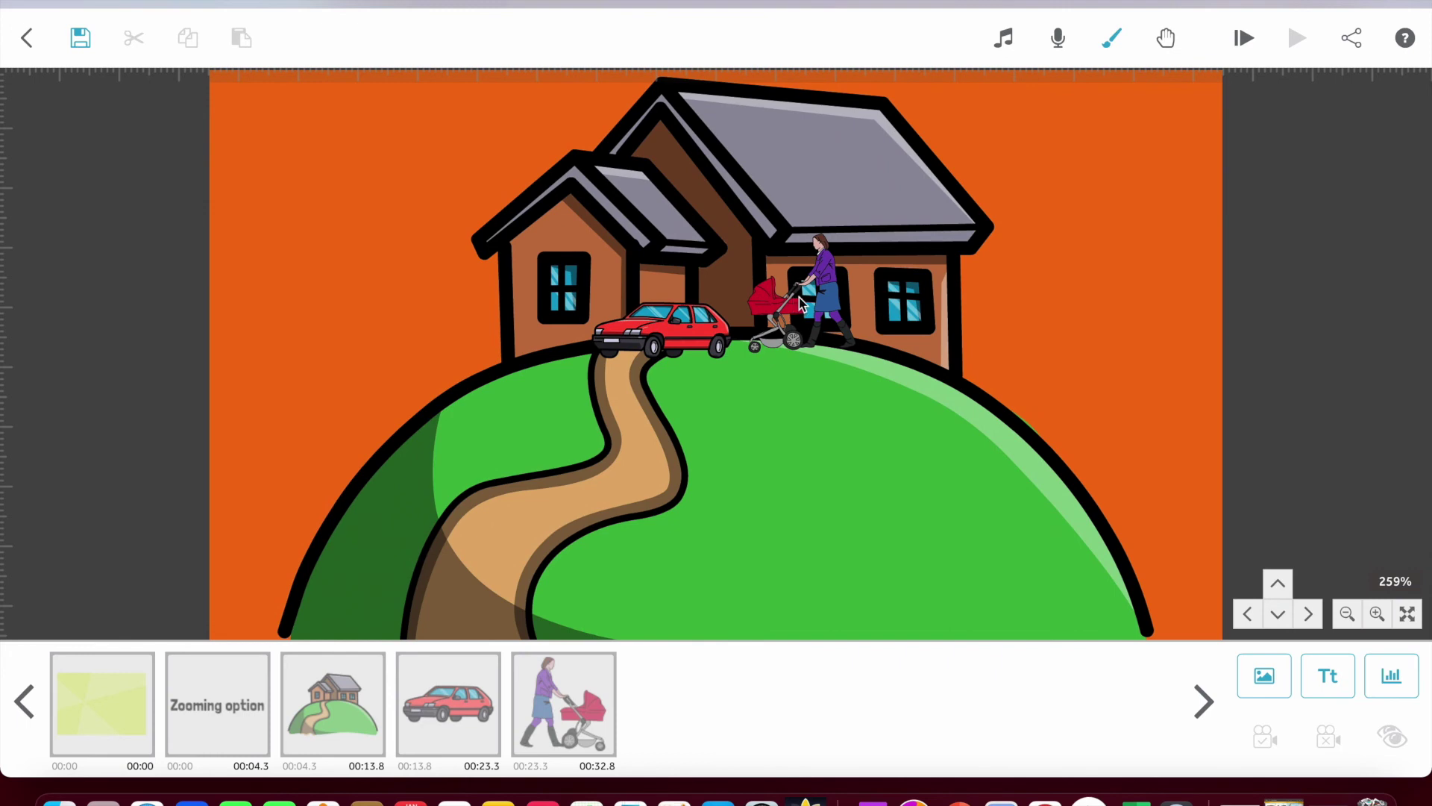
# Set the cameras of the woman with the pram, the red car and the house image to the current position.
pyautogui.click(802, 302)
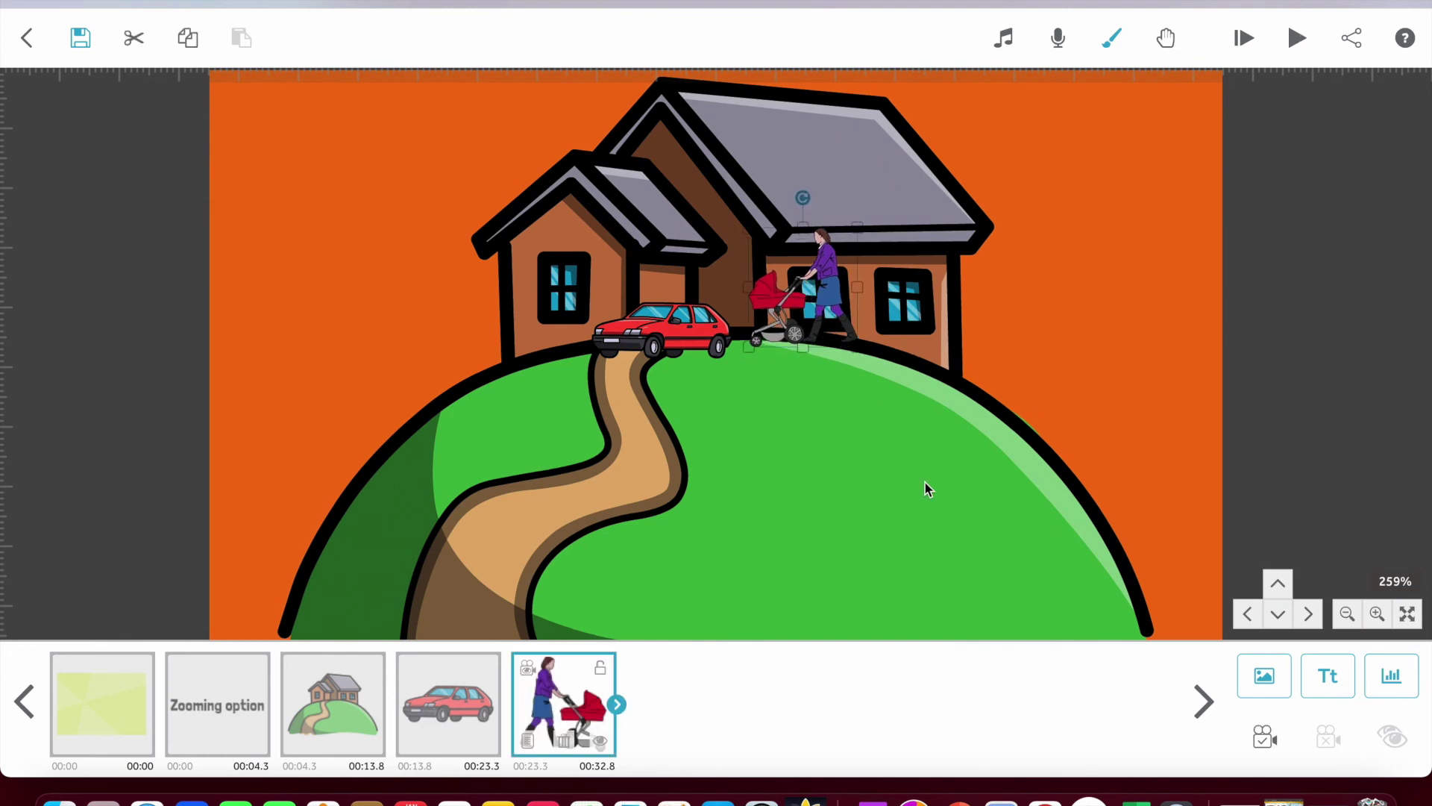
pyautogui.click(1255, 730)
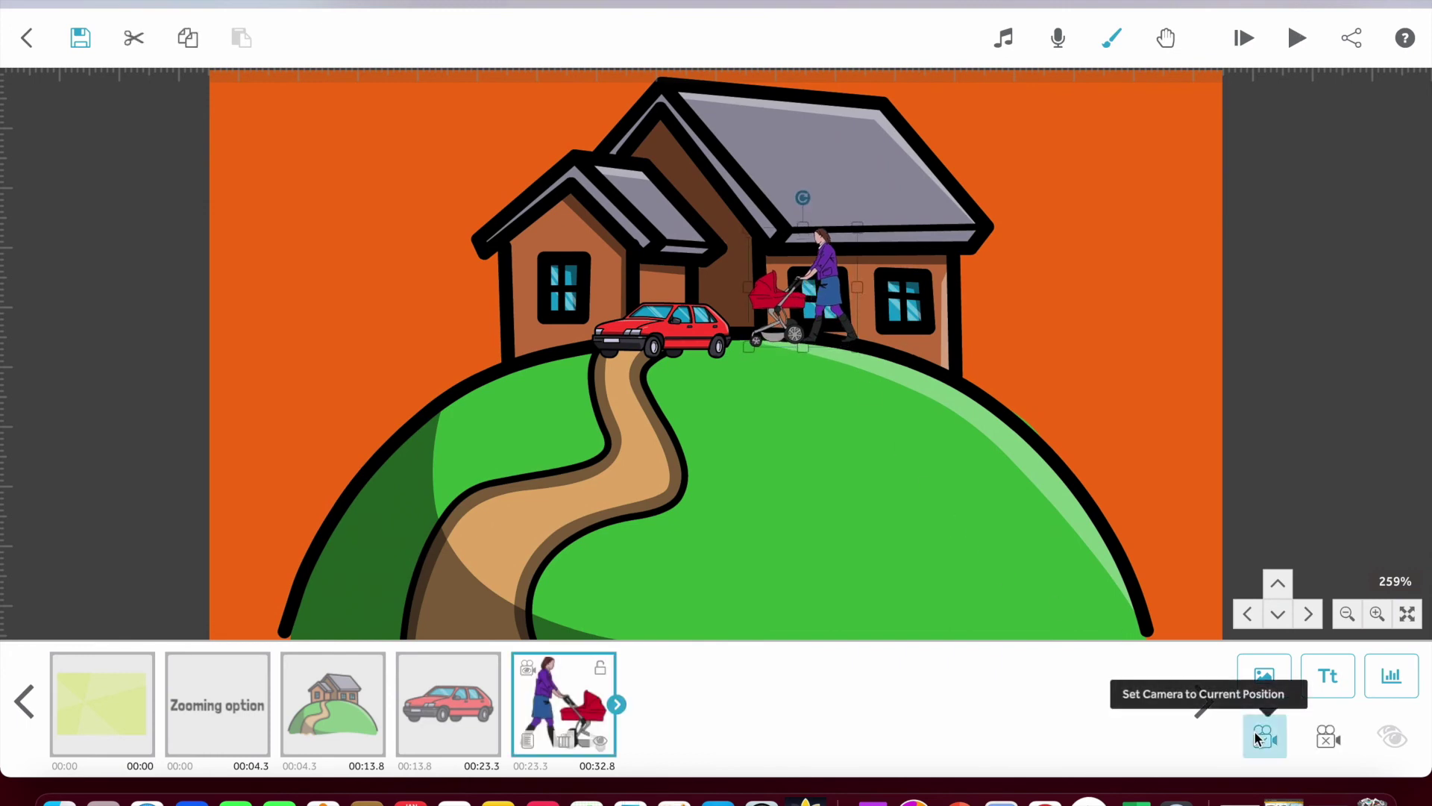
pyautogui.click(488, 697)
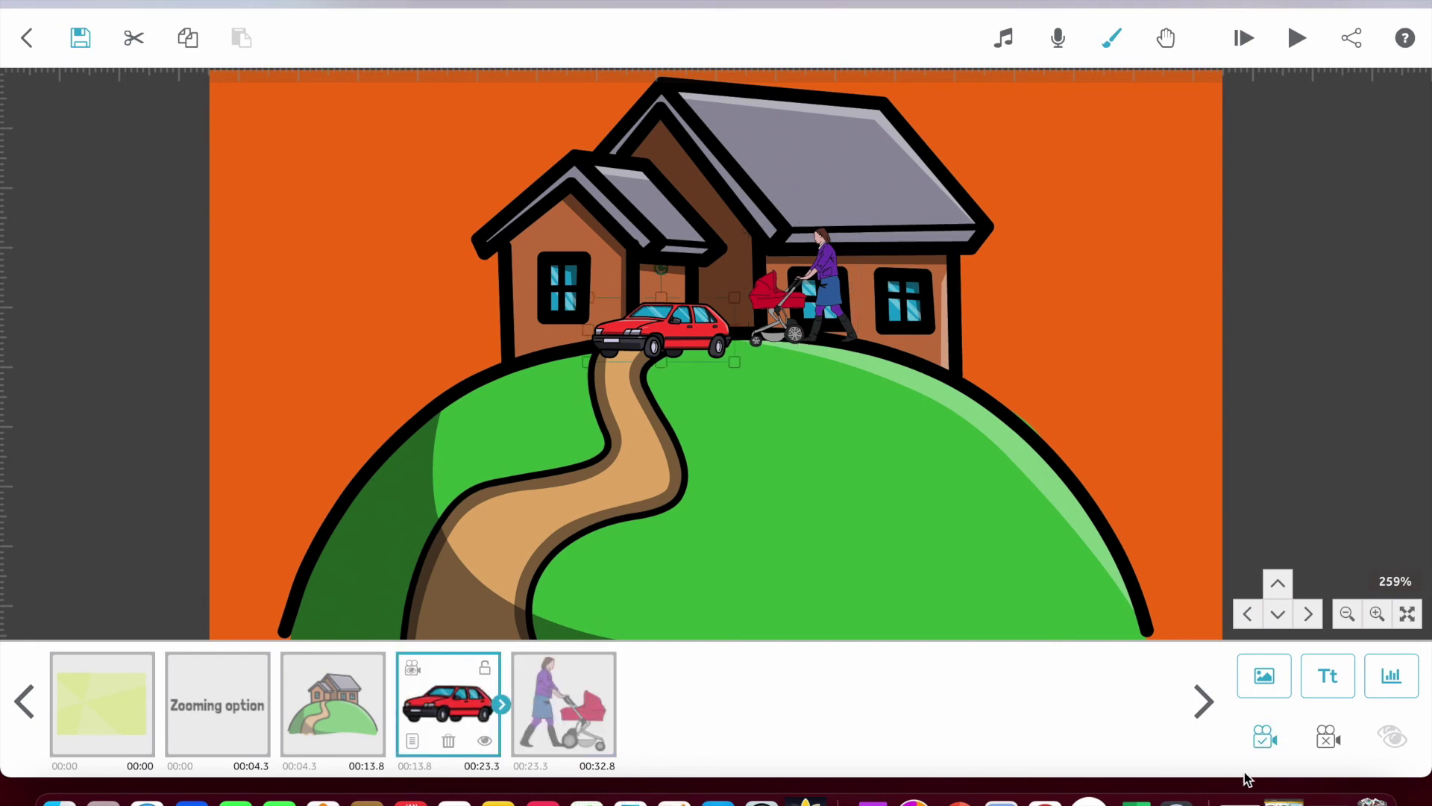
pyautogui.click(335, 711)
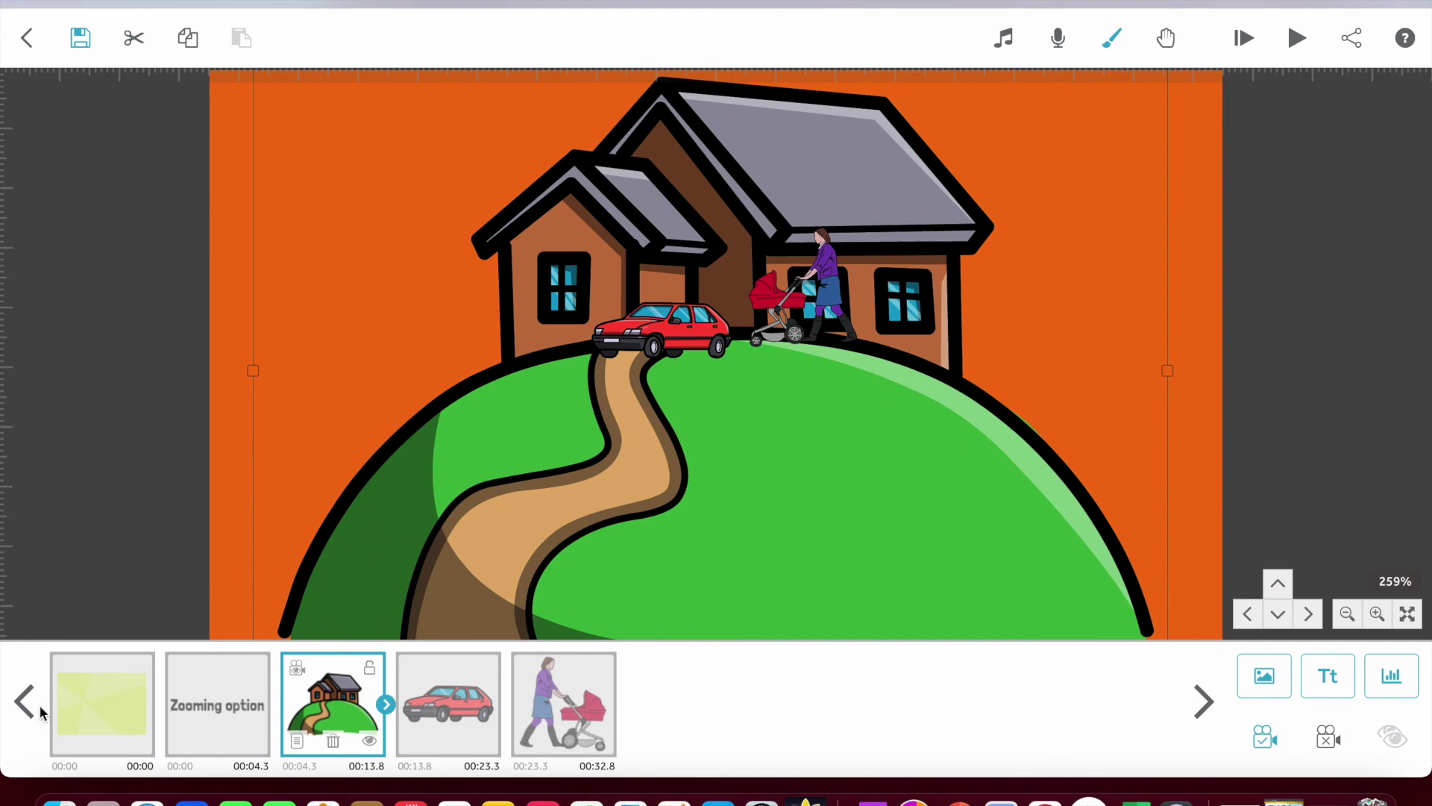
# Play the animation from the green backdrop and turn off zooming at the end.
pyautogui.click(94, 685)
pyautogui.rightClick(95, 687)
pyautogui.click(133, 674)
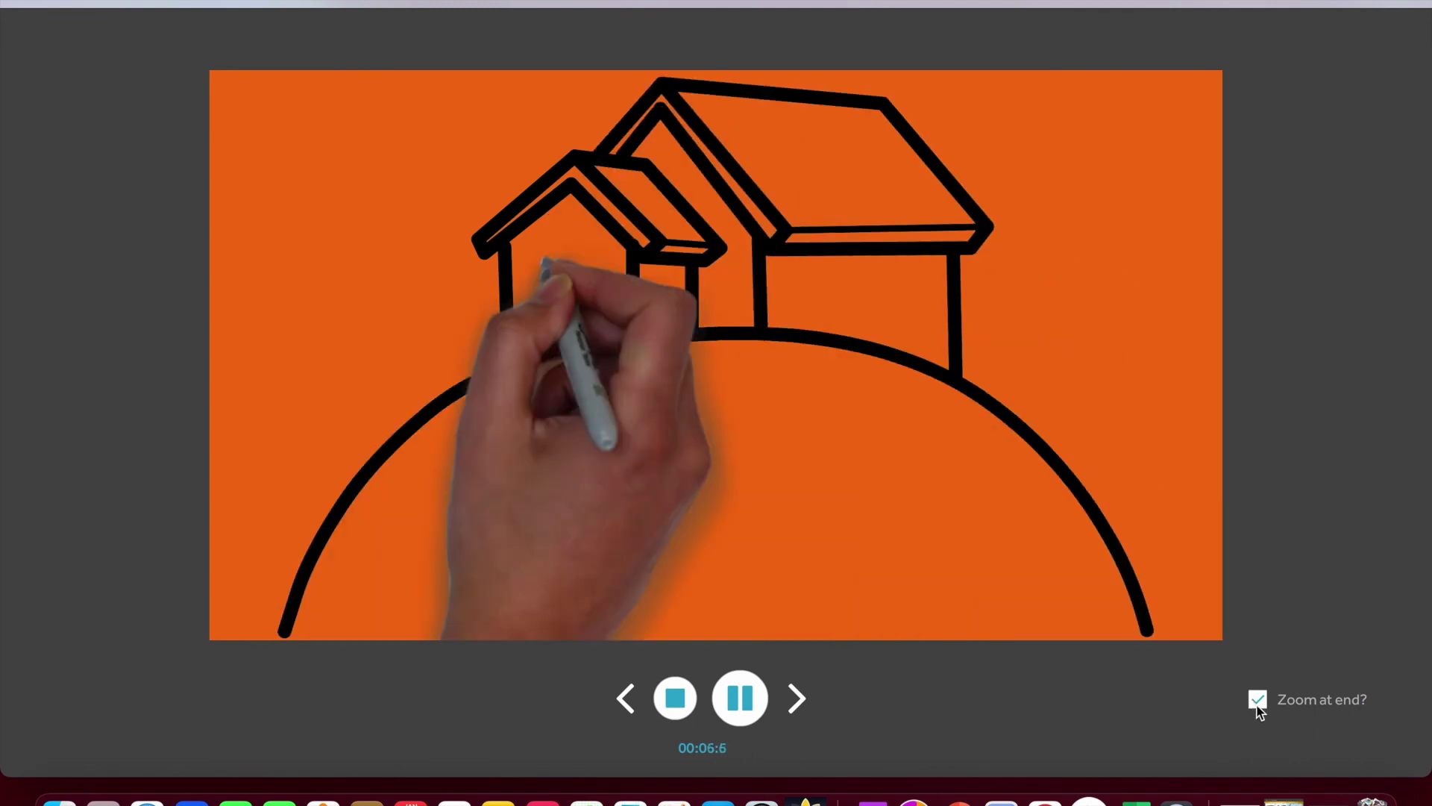
pyautogui.click(1257, 705)
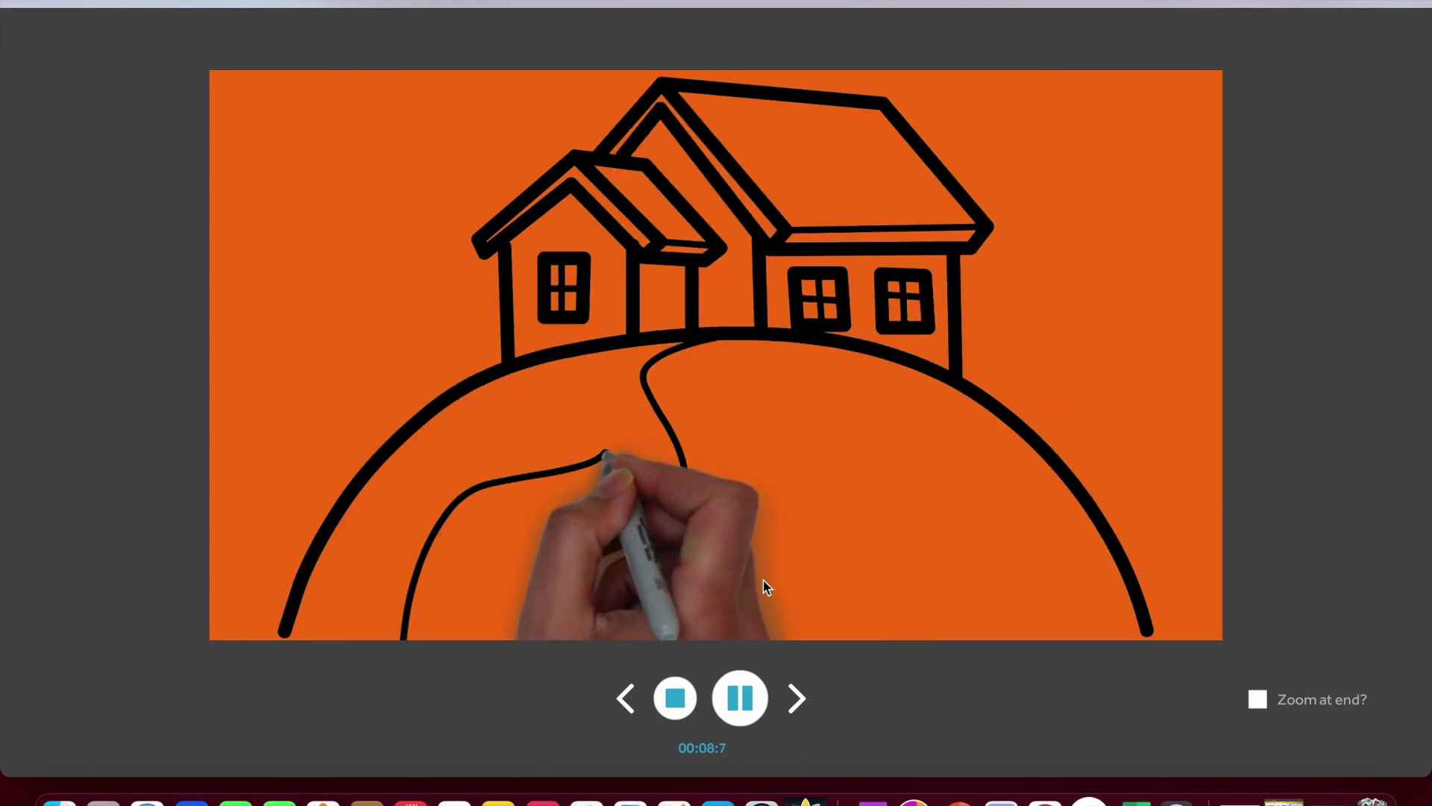